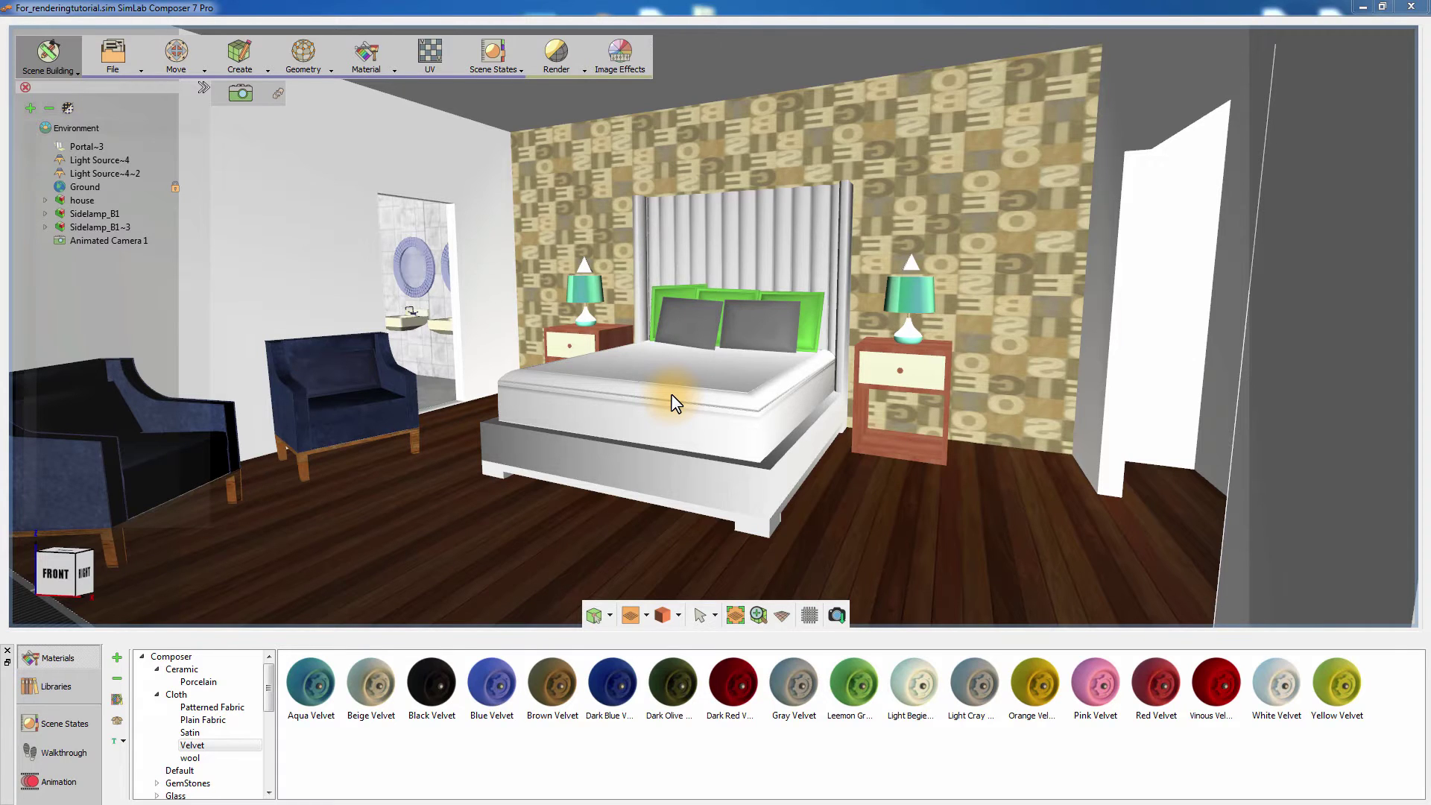
Step: Start a Real Time render of the bedroom scene from the Render menu
{"action": "left_click", "coordinate": [557, 69]}
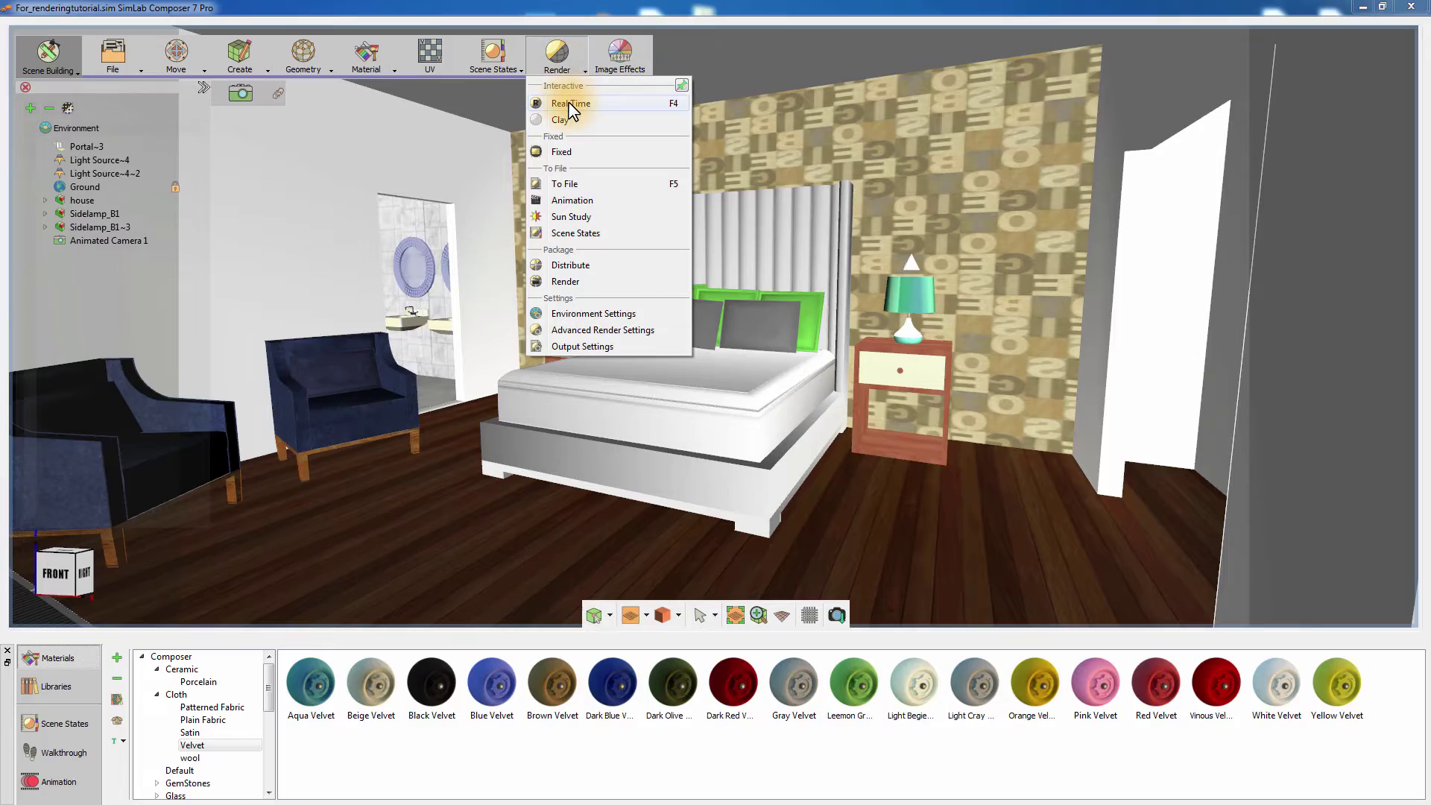
{"action": "left_click", "coordinate": [569, 104]}
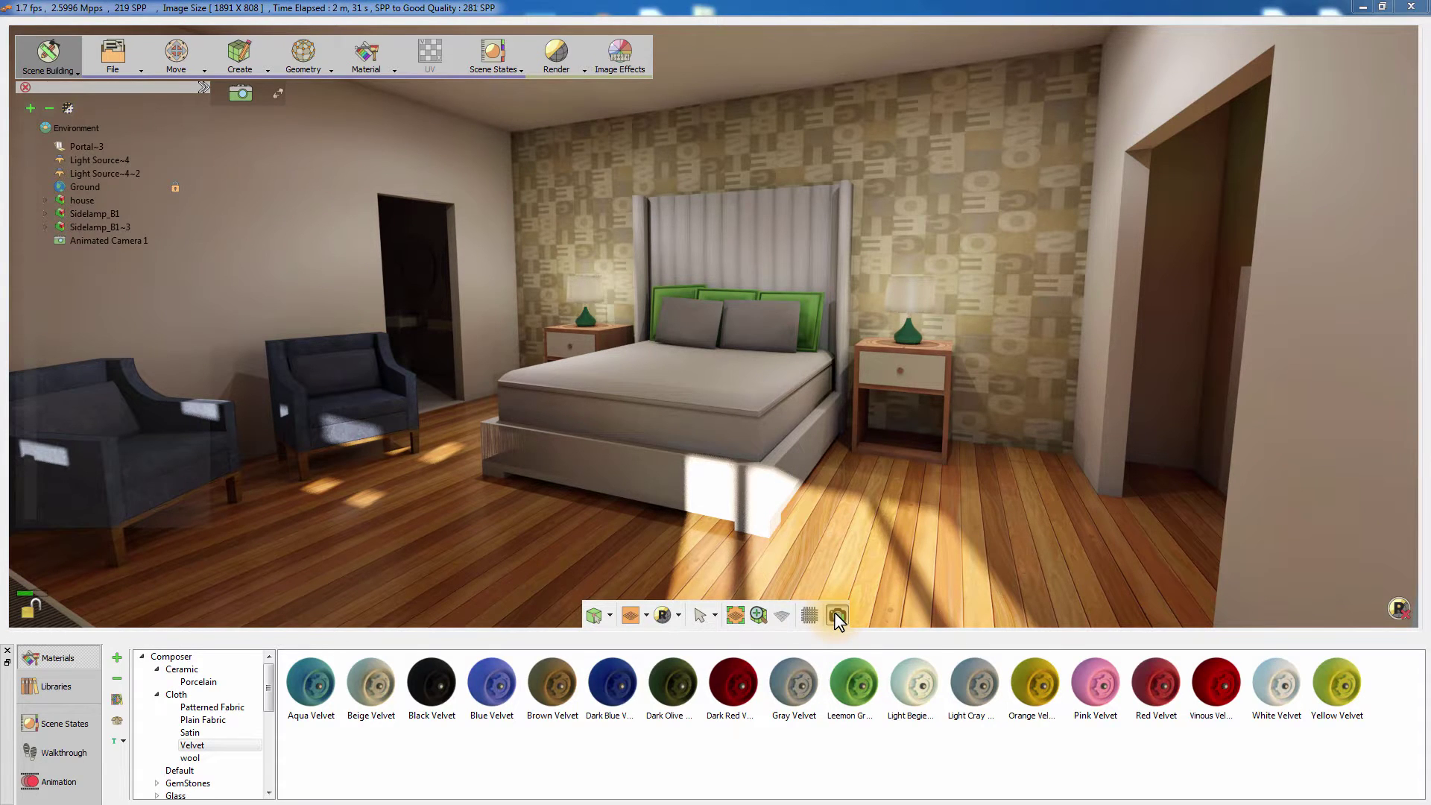
Step: Save the real-time render as Realtime_rendering, keeping PNG as the file type
{"action": "left_click", "coordinate": [837, 615]}
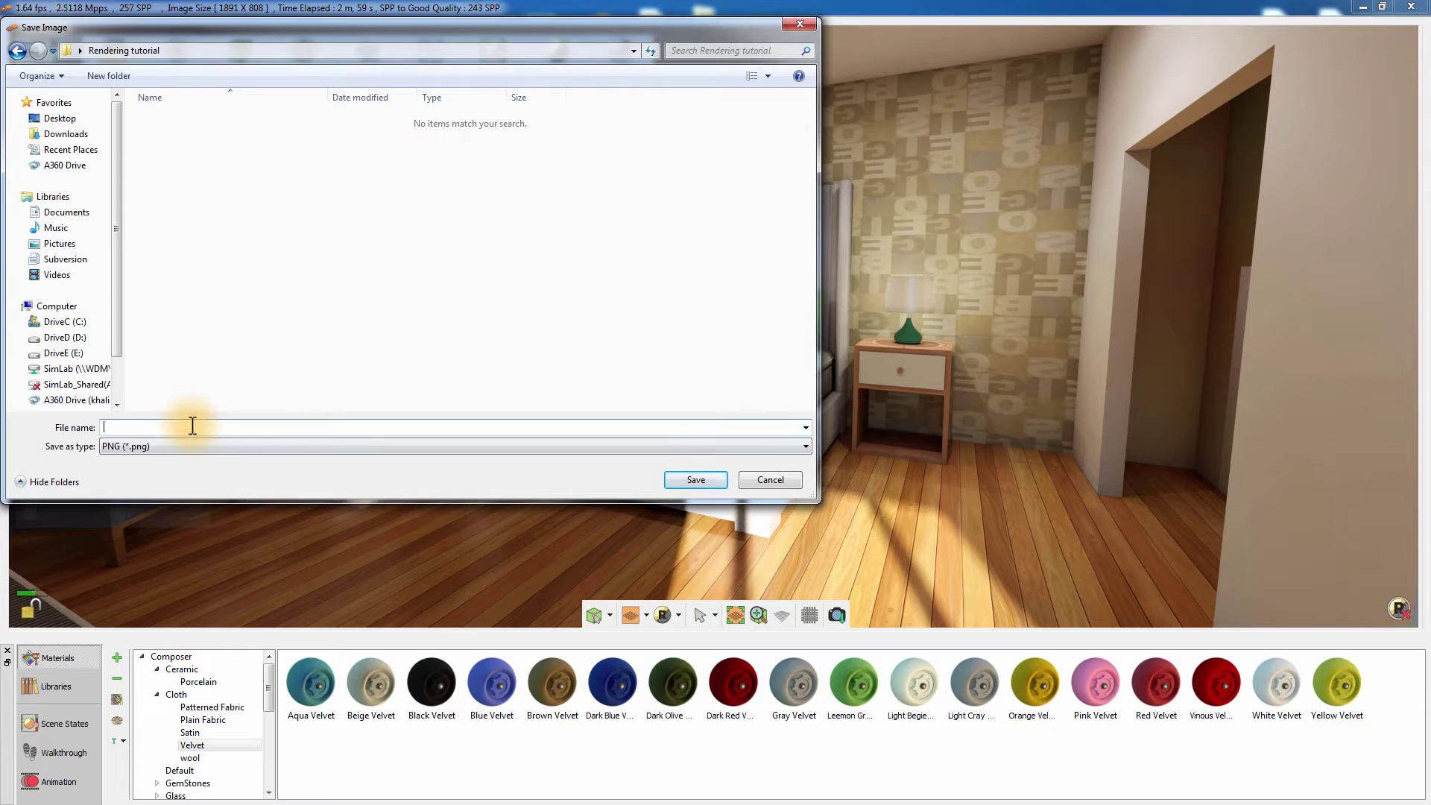
{"action": "type", "text": "Realtime_rendering"}
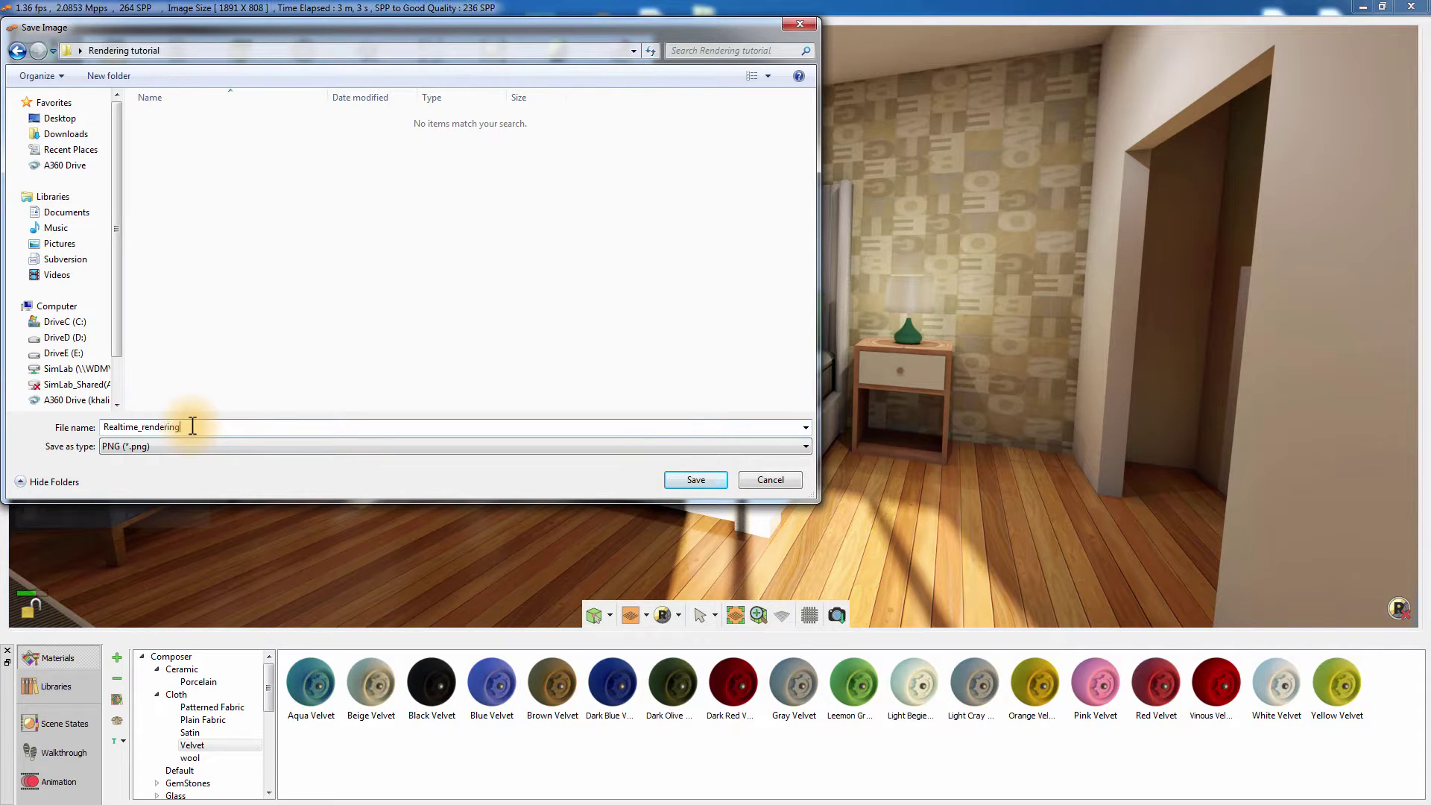
{"action": "left_click", "coordinate": [178, 447]}
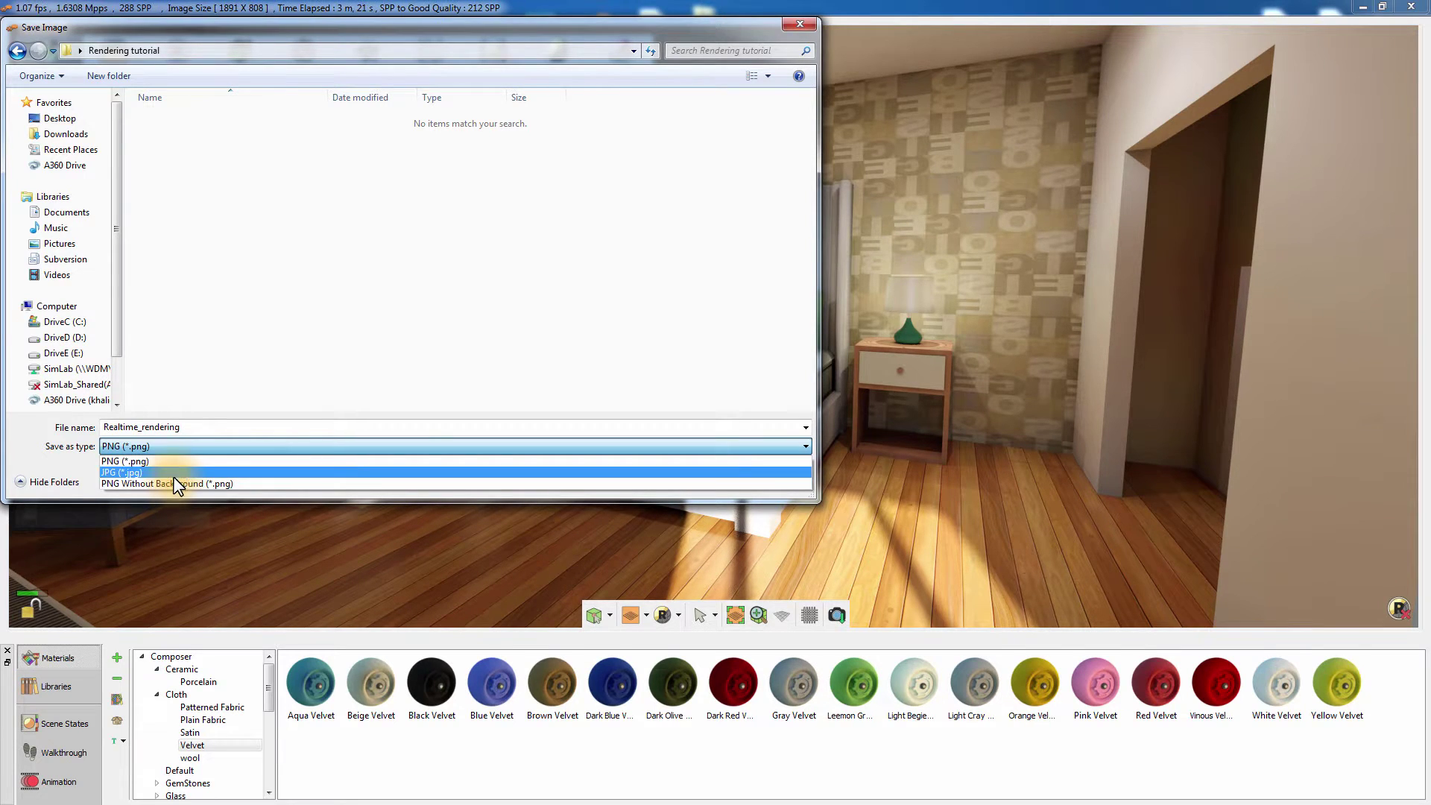
{"action": "left_click", "coordinate": [176, 461]}
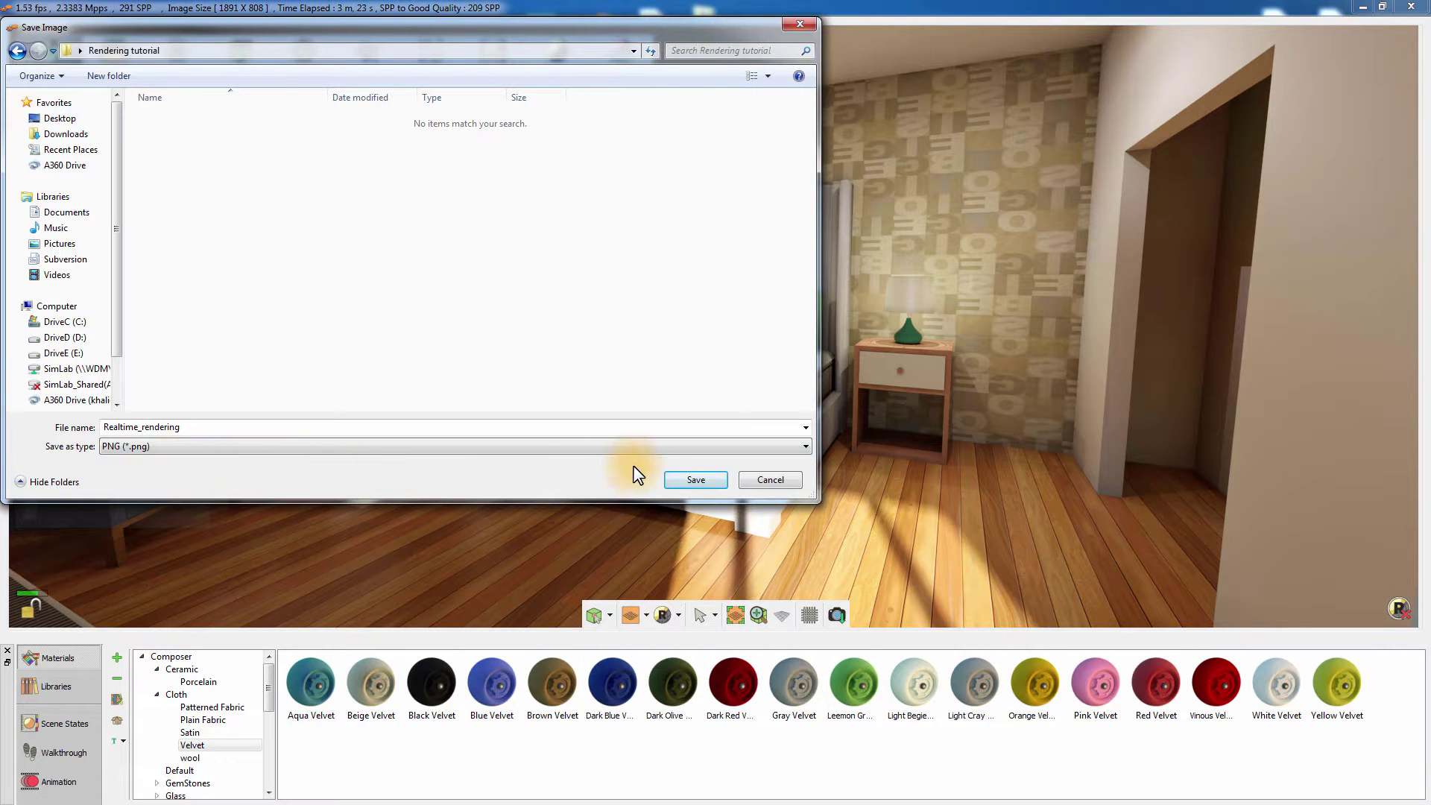
{"action": "left_click", "coordinate": [679, 479]}
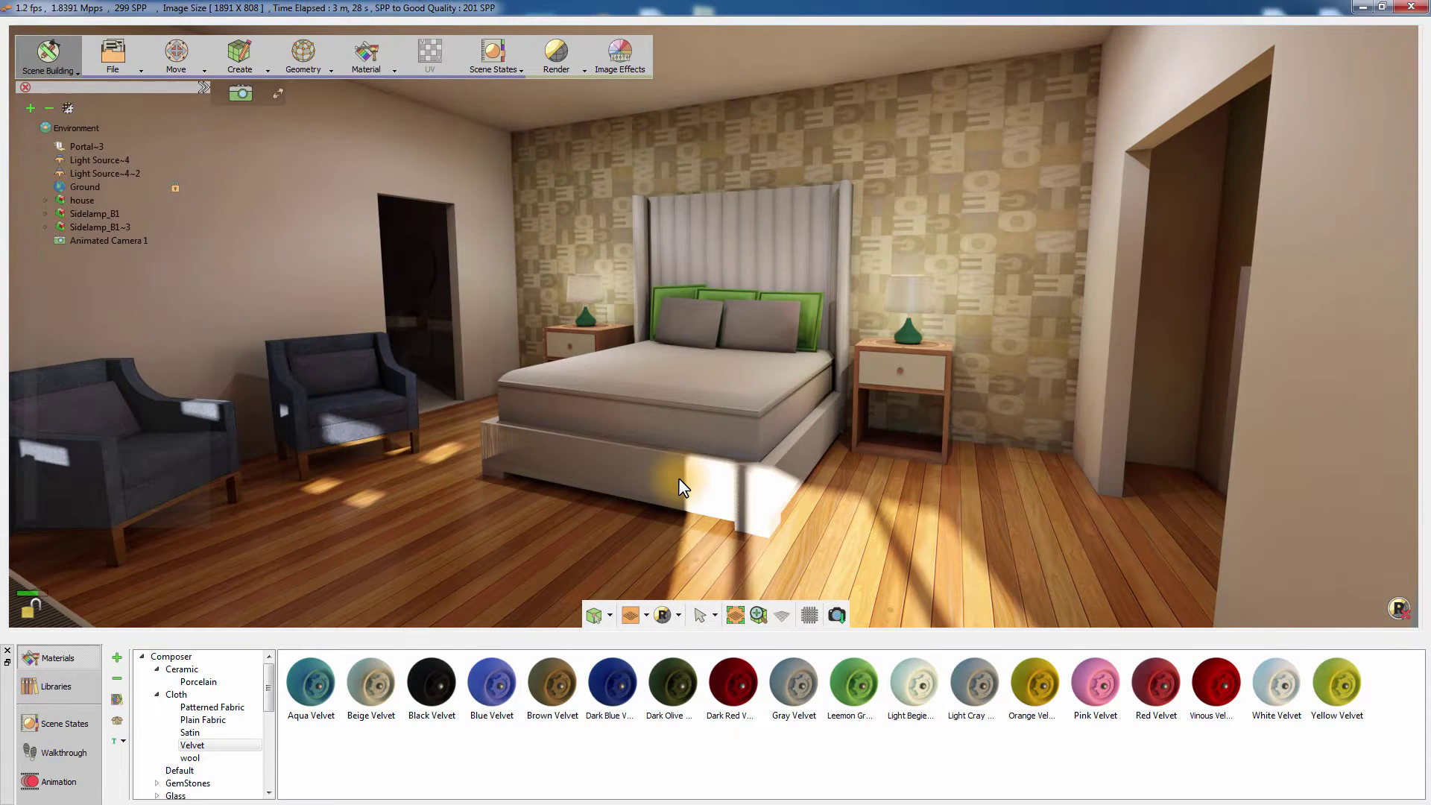
Step: Stop the real-time render, preview the bedroom in Clay mode, then stop the clay render
{"action": "left_click", "coordinate": [1398, 610]}
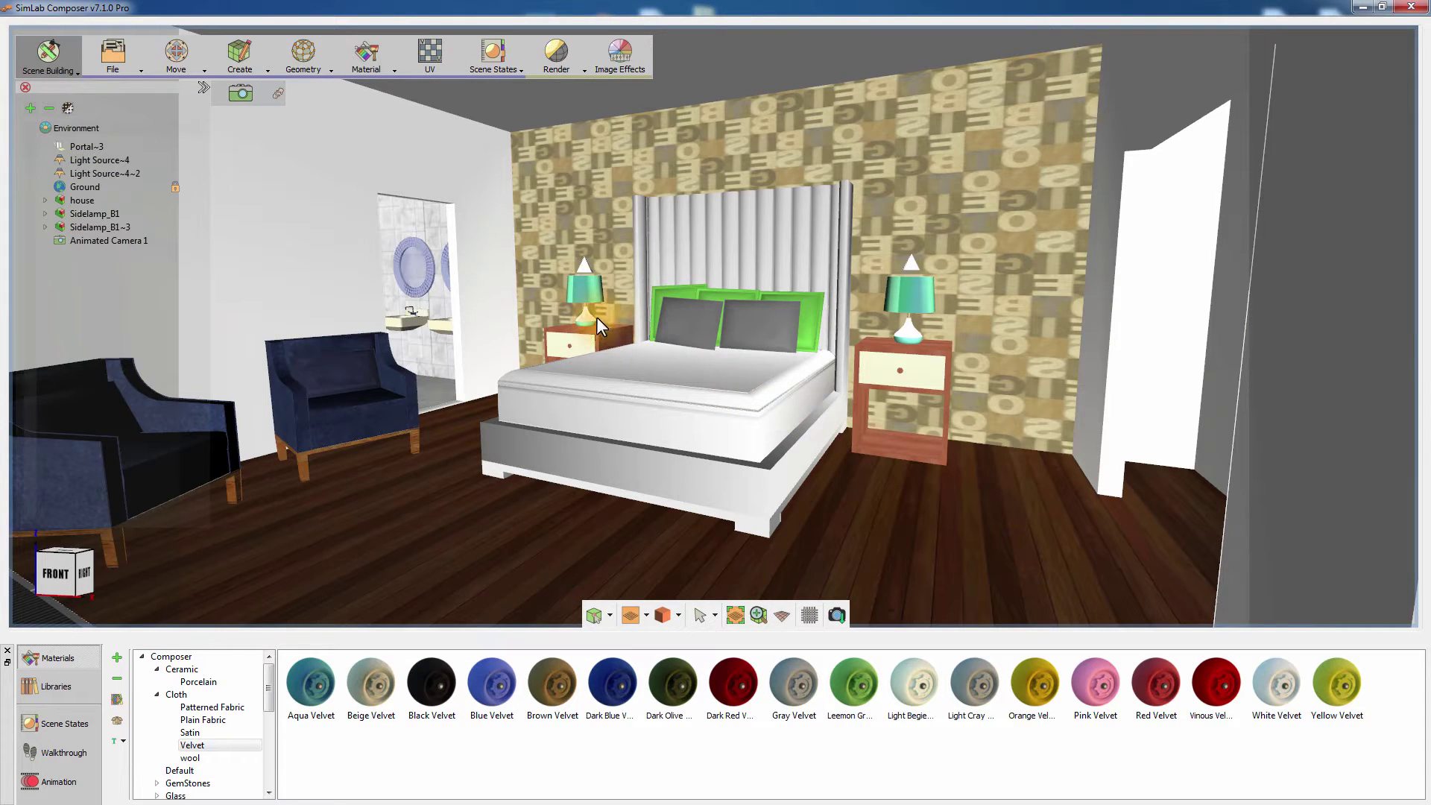
{"action": "left_click", "coordinate": [557, 64]}
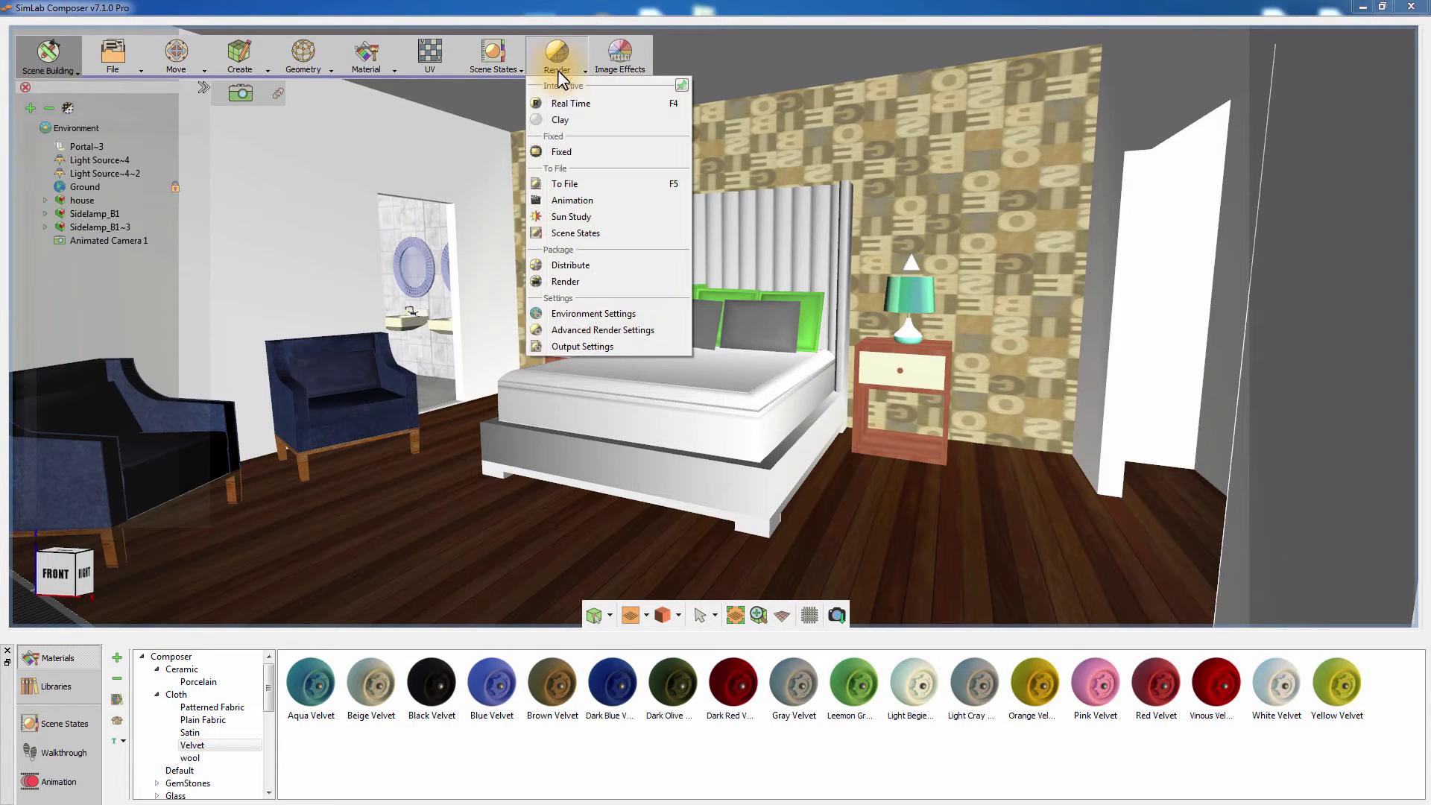
{"action": "left_click", "coordinate": [585, 121]}
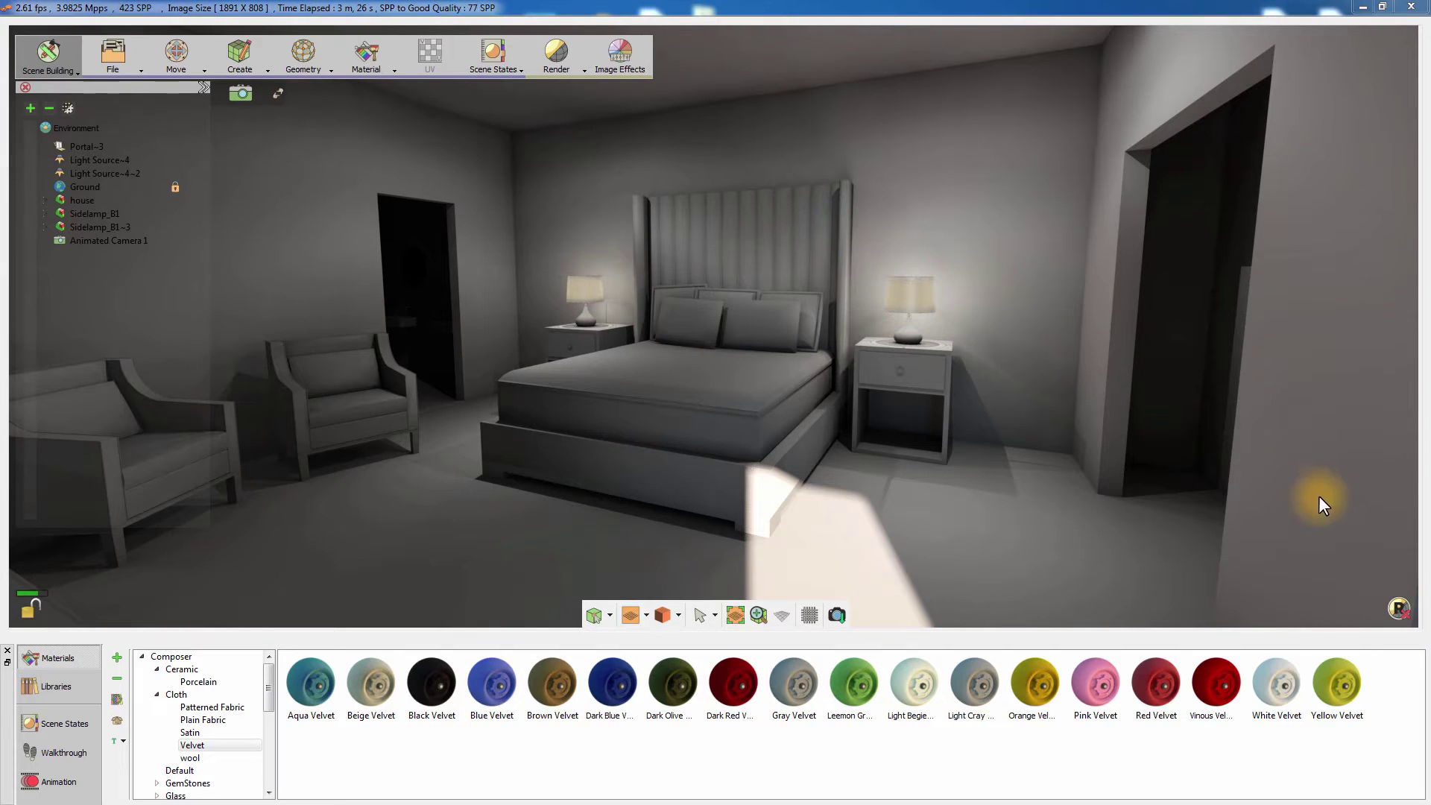
{"action": "left_click", "coordinate": [1399, 610]}
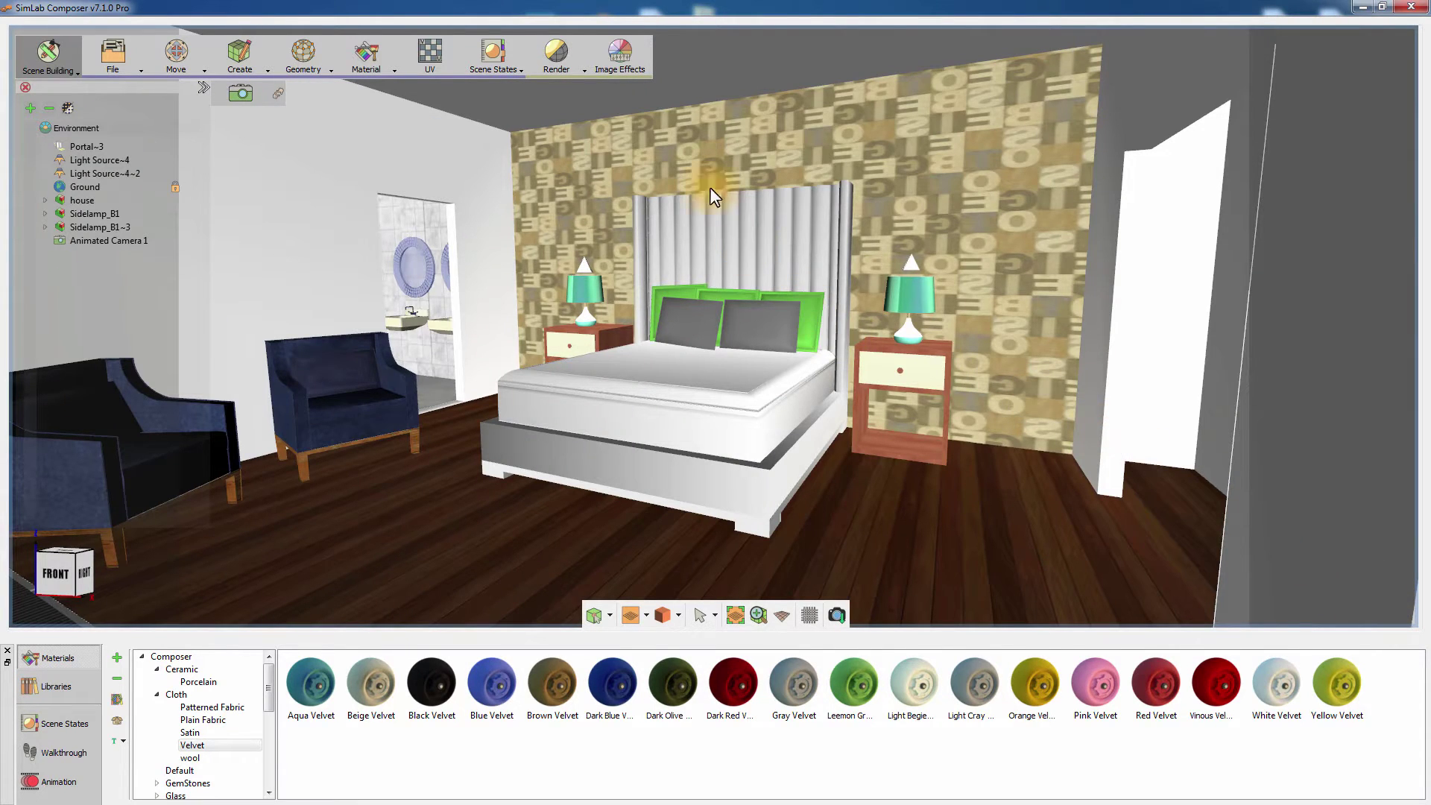
Step: Start a Fixed-mode 1280 × 720 render of the bedroom from the Render menu
{"action": "left_click", "coordinate": [553, 69]}
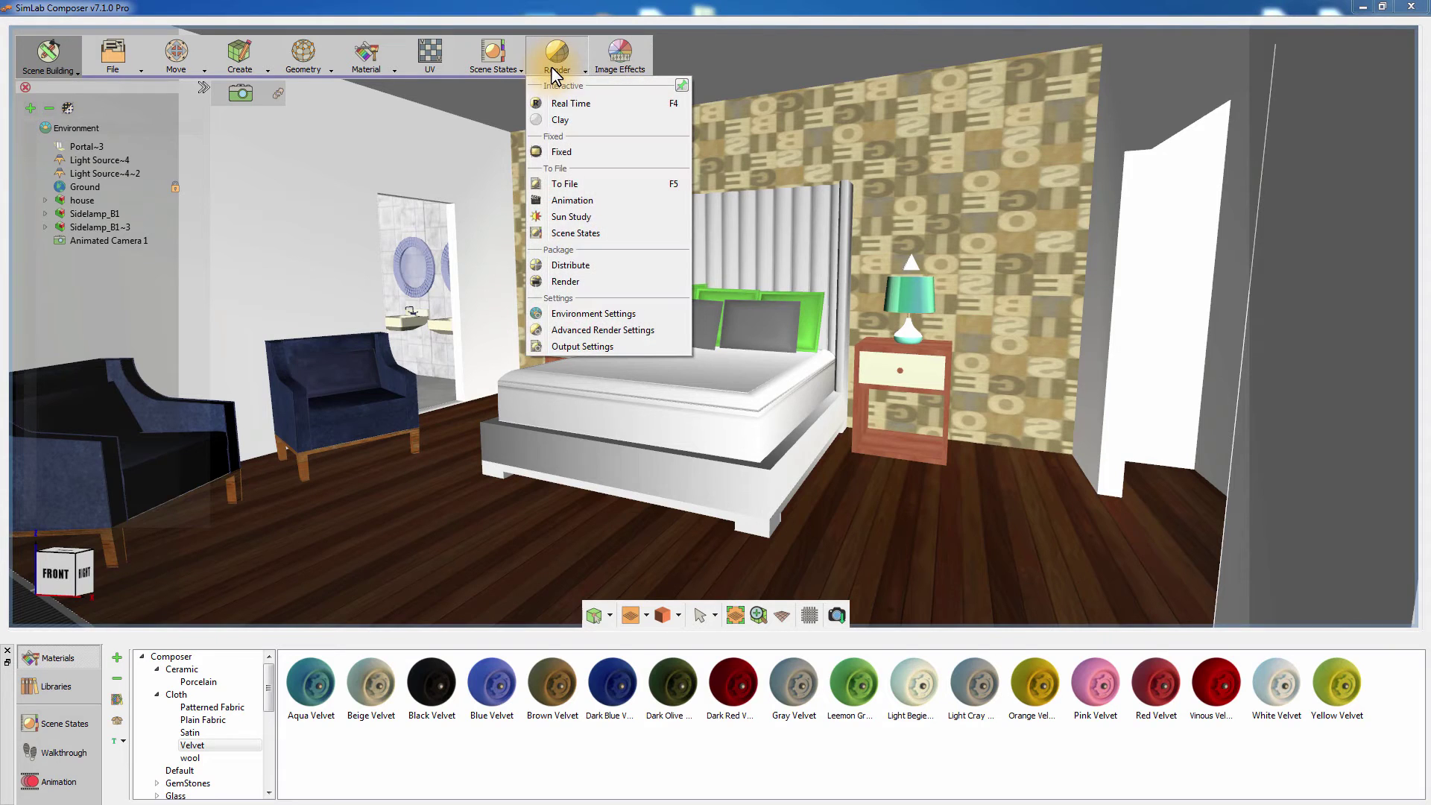
{"action": "left_click", "coordinate": [580, 155]}
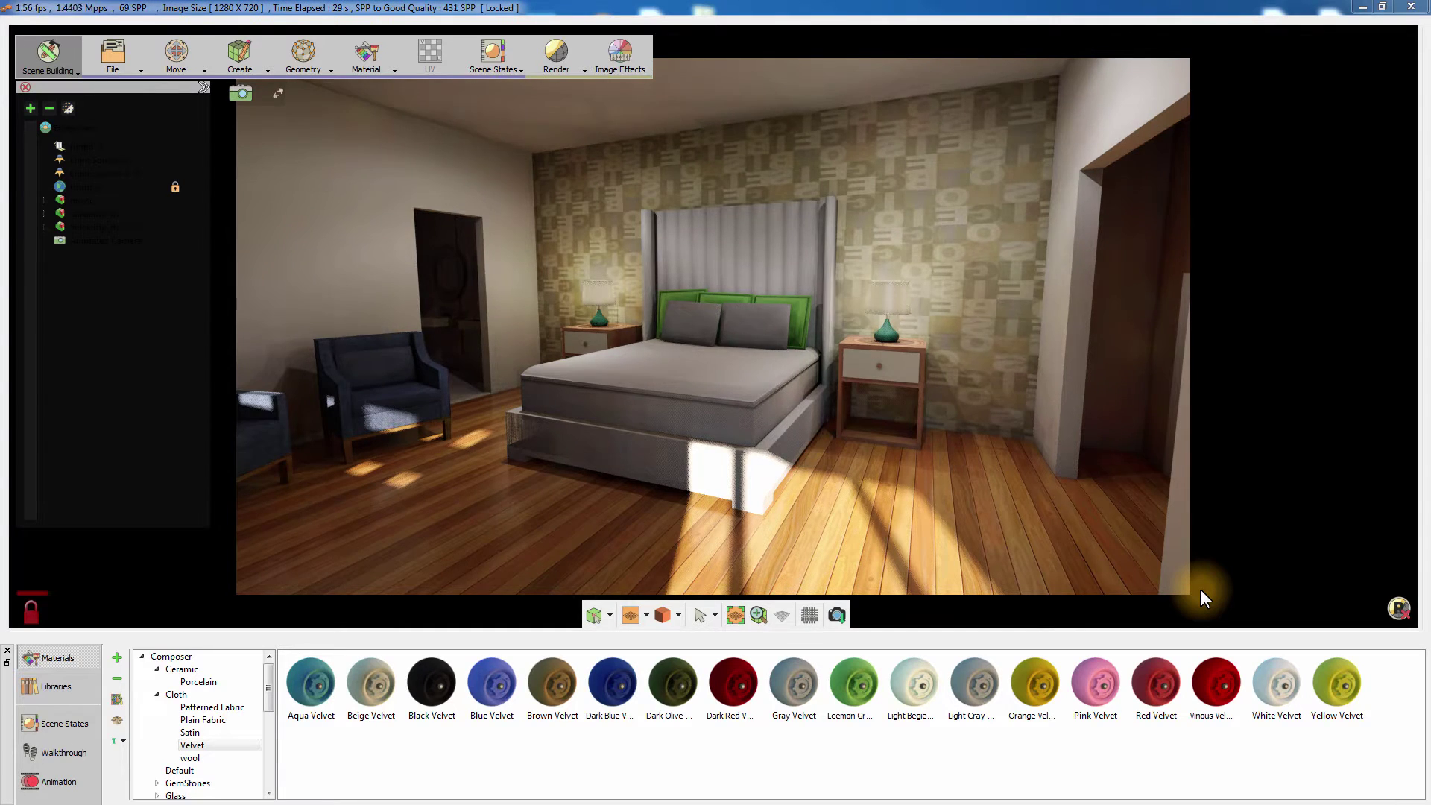
Step: Select the floor and change its wood material colour to orange
{"action": "left_click", "coordinate": [1036, 518]}
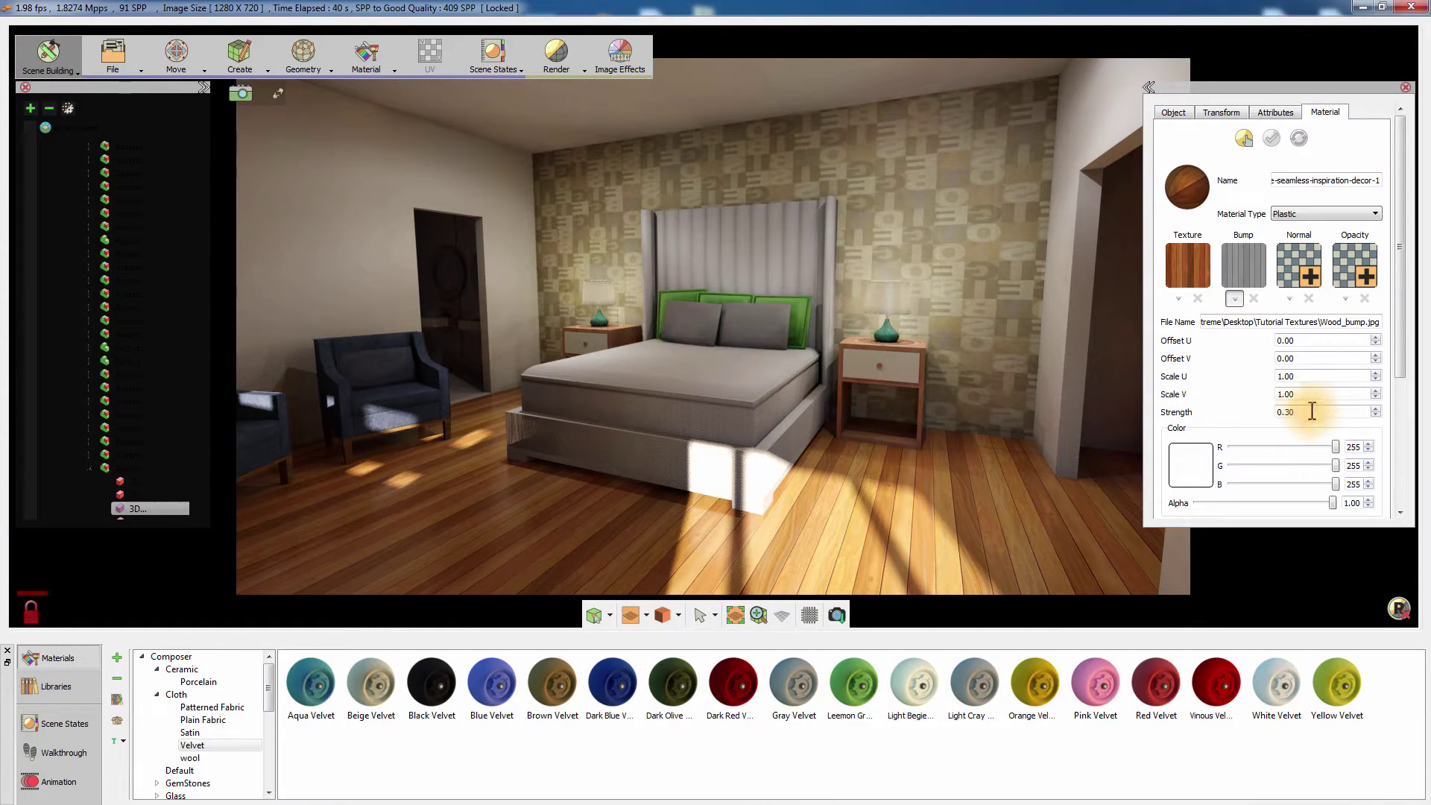
{"action": "left_click_drag", "start_coordinate": [1402, 371], "coordinate": [1396, 481]}
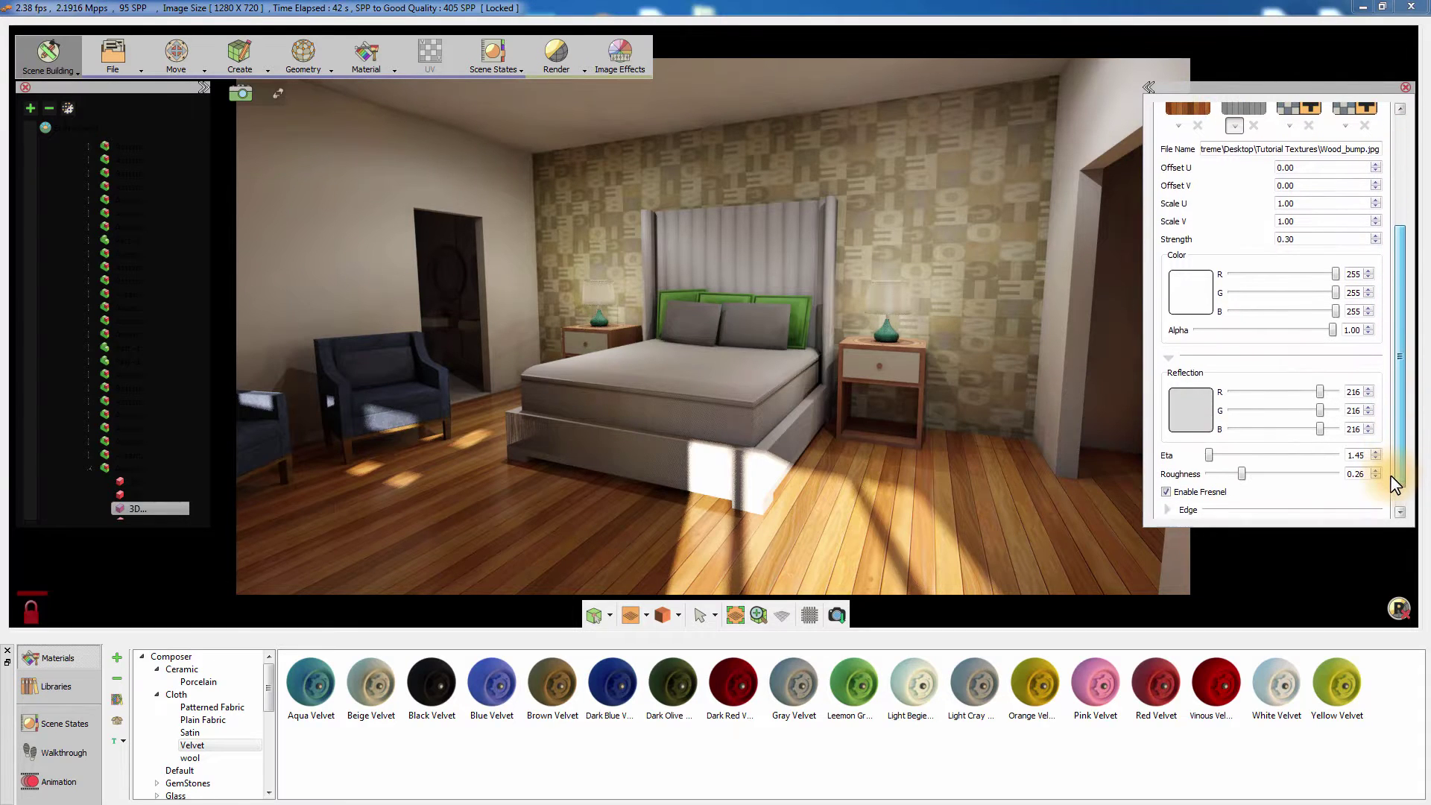
{"action": "left_click", "coordinate": [1200, 302]}
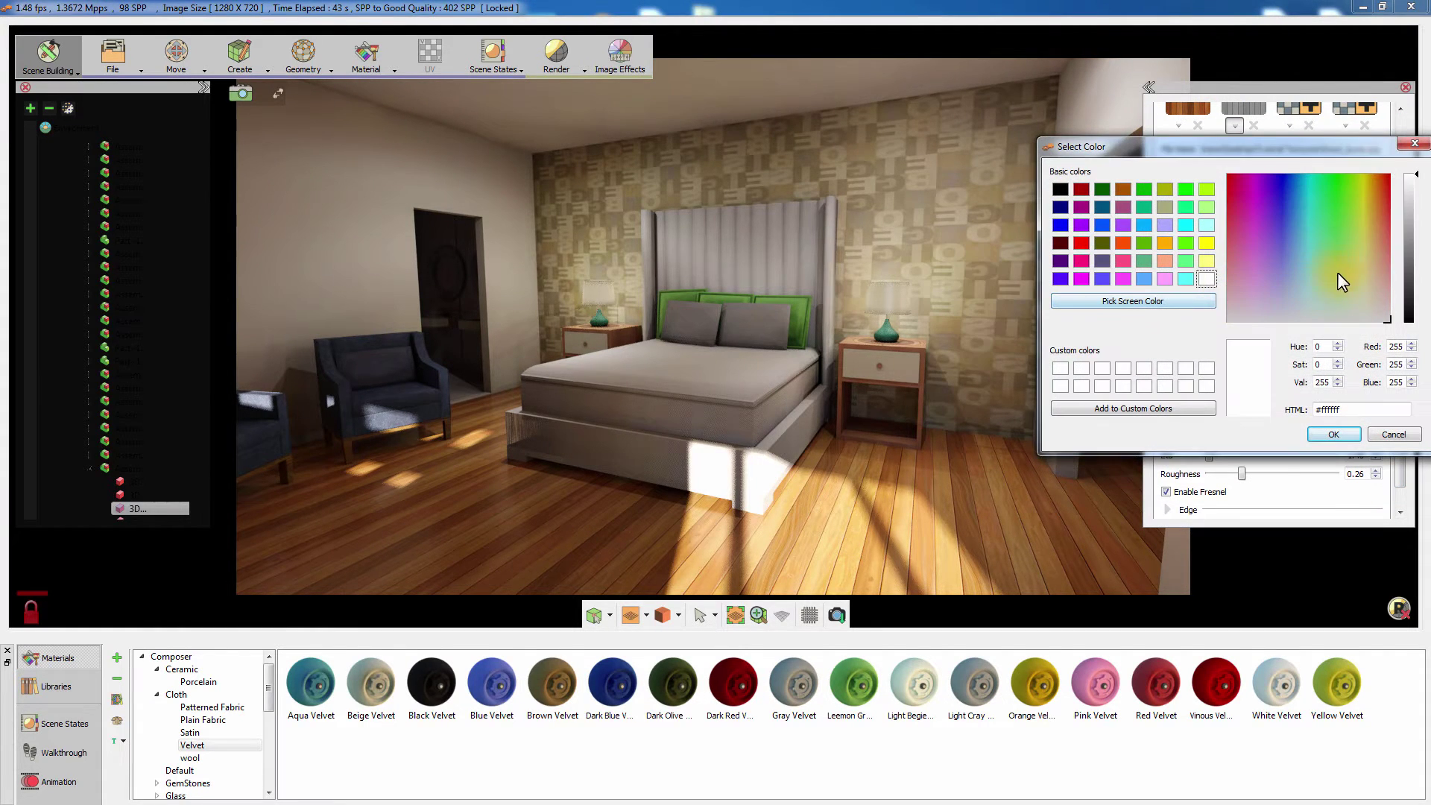
{"action": "left_click", "coordinate": [1380, 206]}
{"action": "left_click", "coordinate": [1332, 435]}
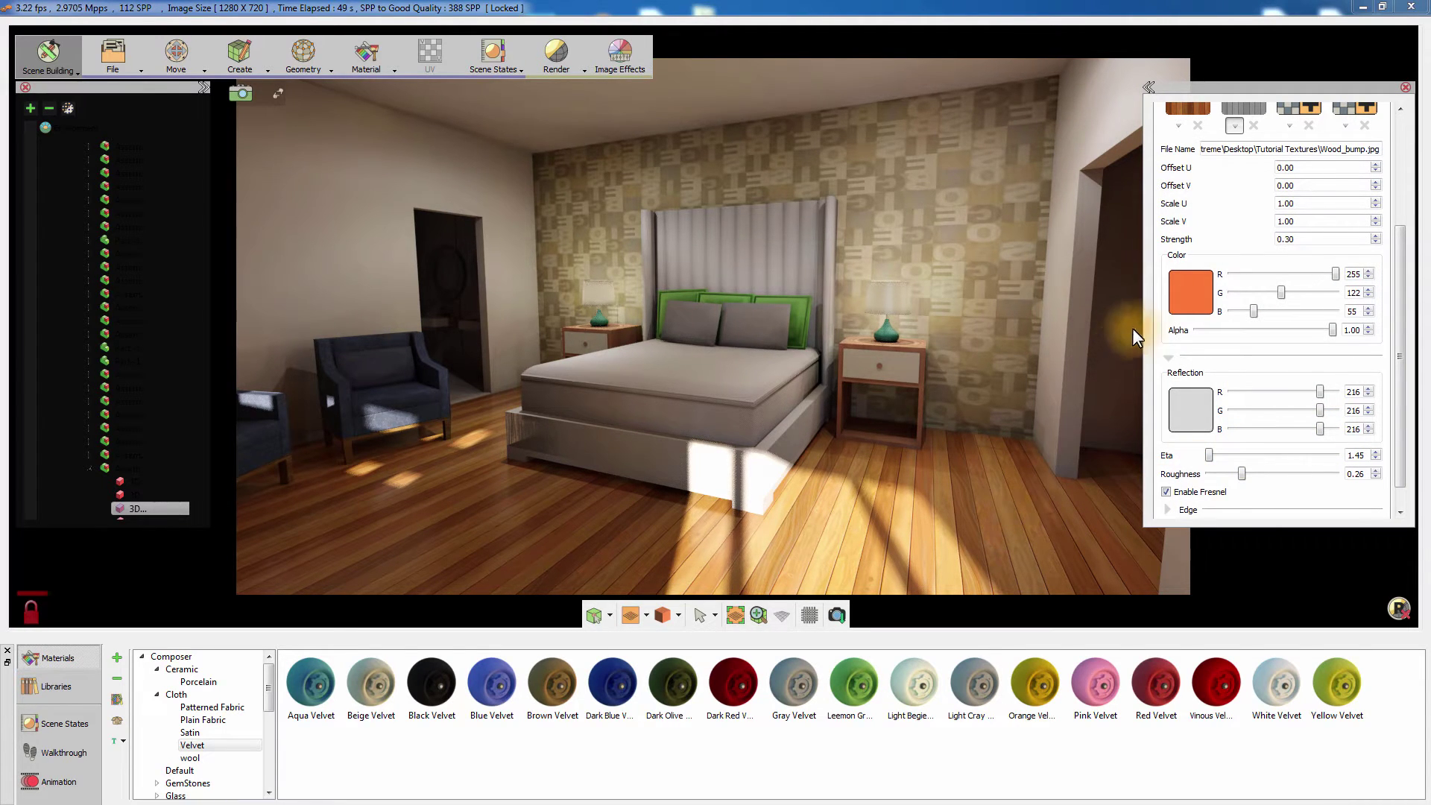
Step: Set the wood material colour back to white (255, 255, 255)
{"action": "left_click", "coordinate": [1192, 302]}
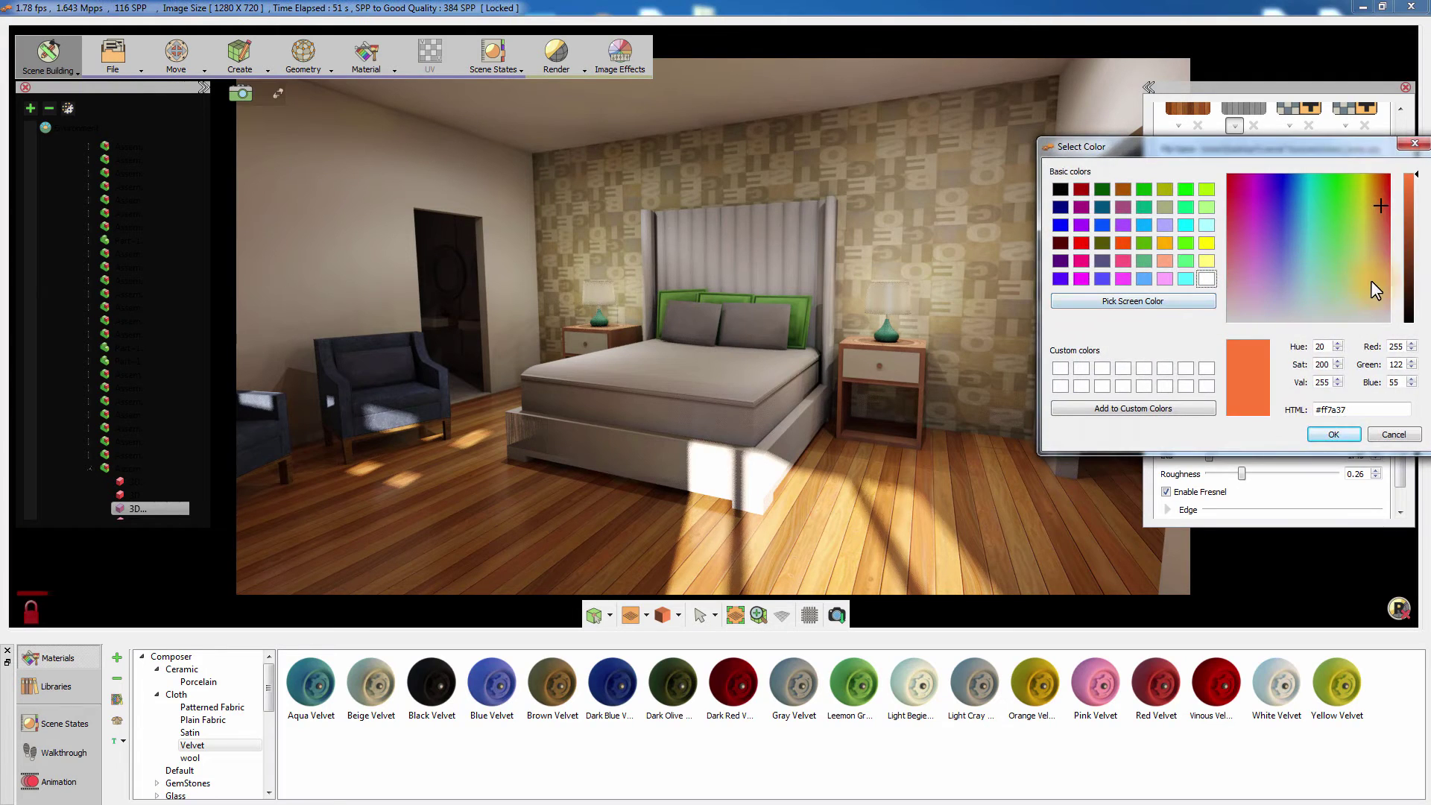
{"action": "left_click", "coordinate": [1375, 321]}
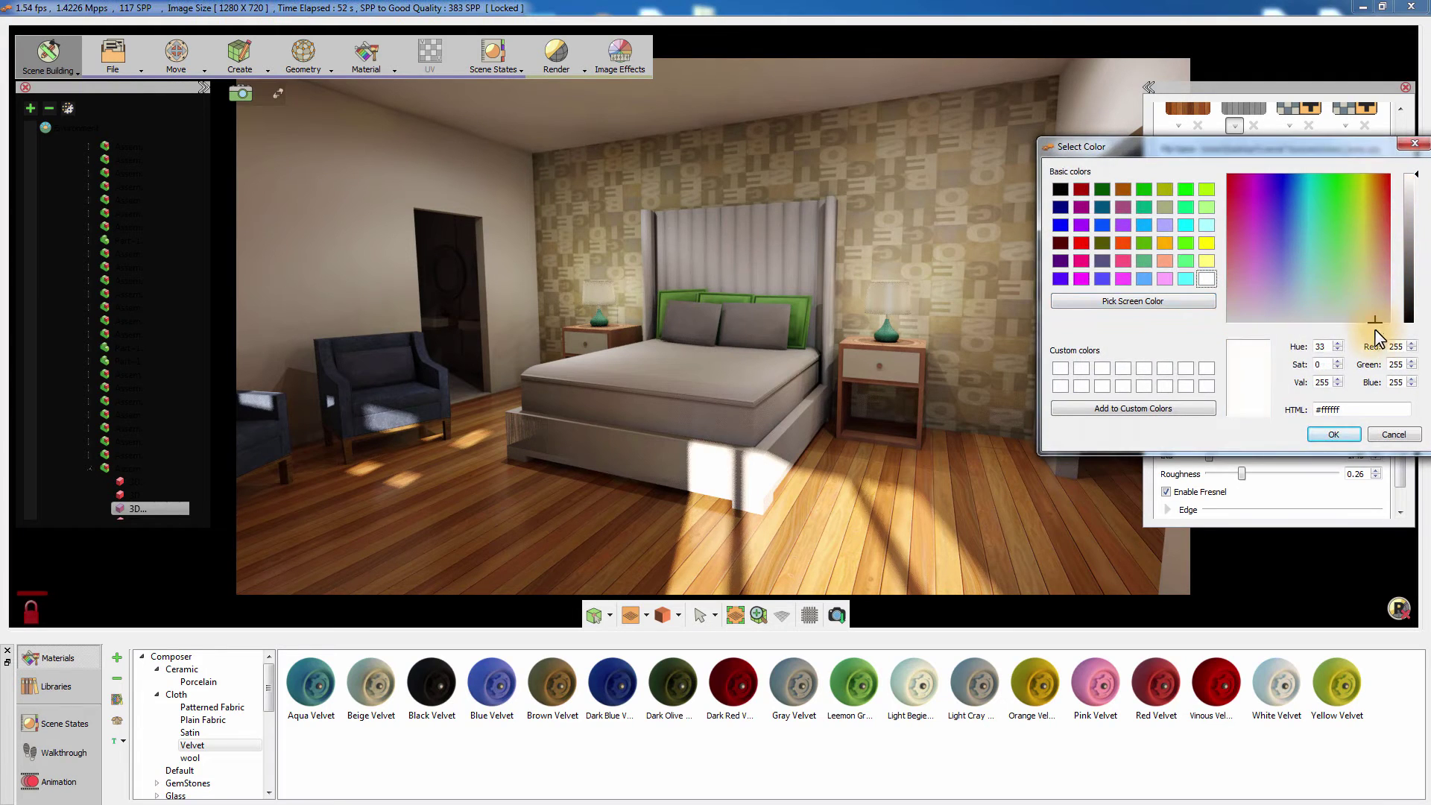
{"action": "left_click", "coordinate": [1325, 432]}
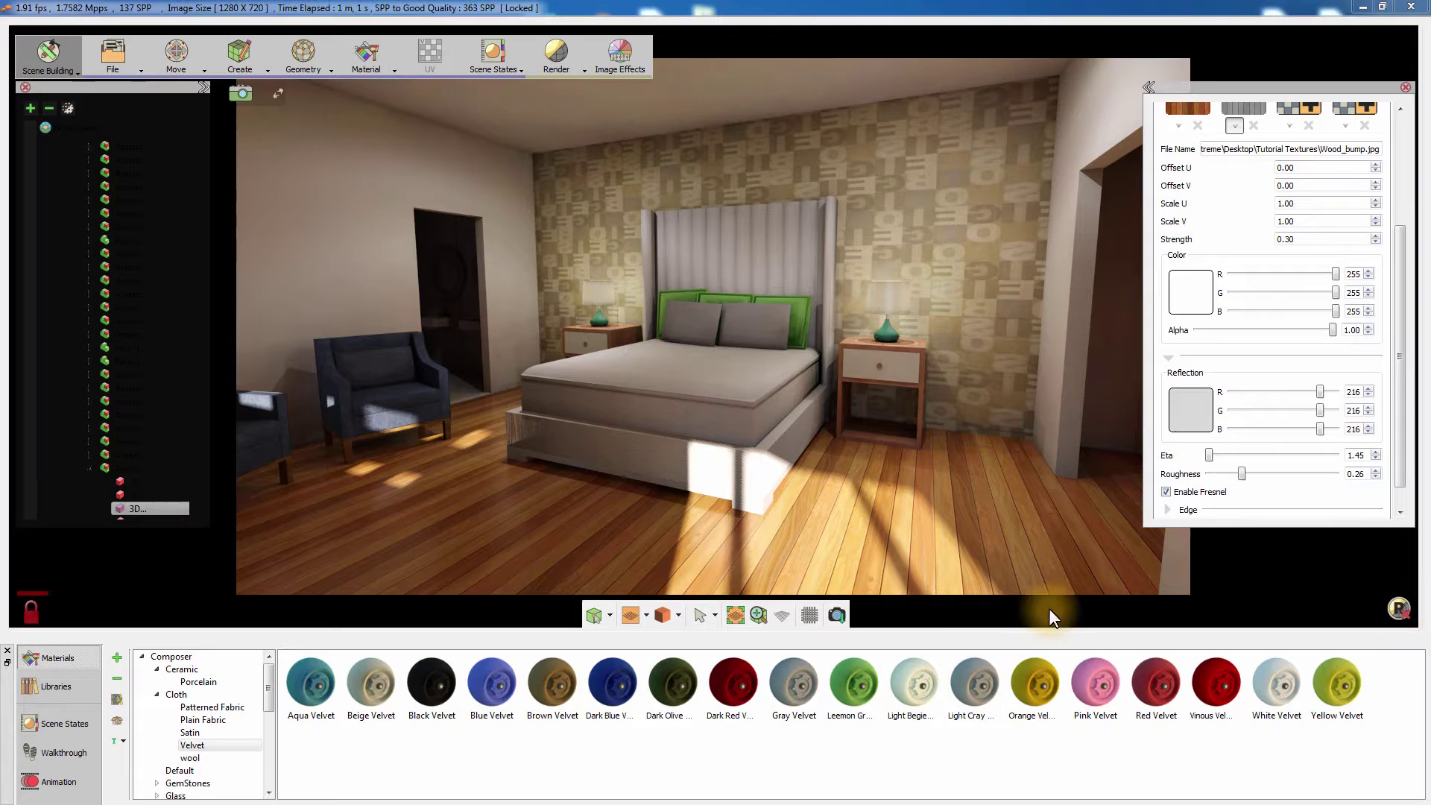
Step: Save the fixed render as the PNG image fixedrender
{"action": "left_click", "coordinate": [843, 619]}
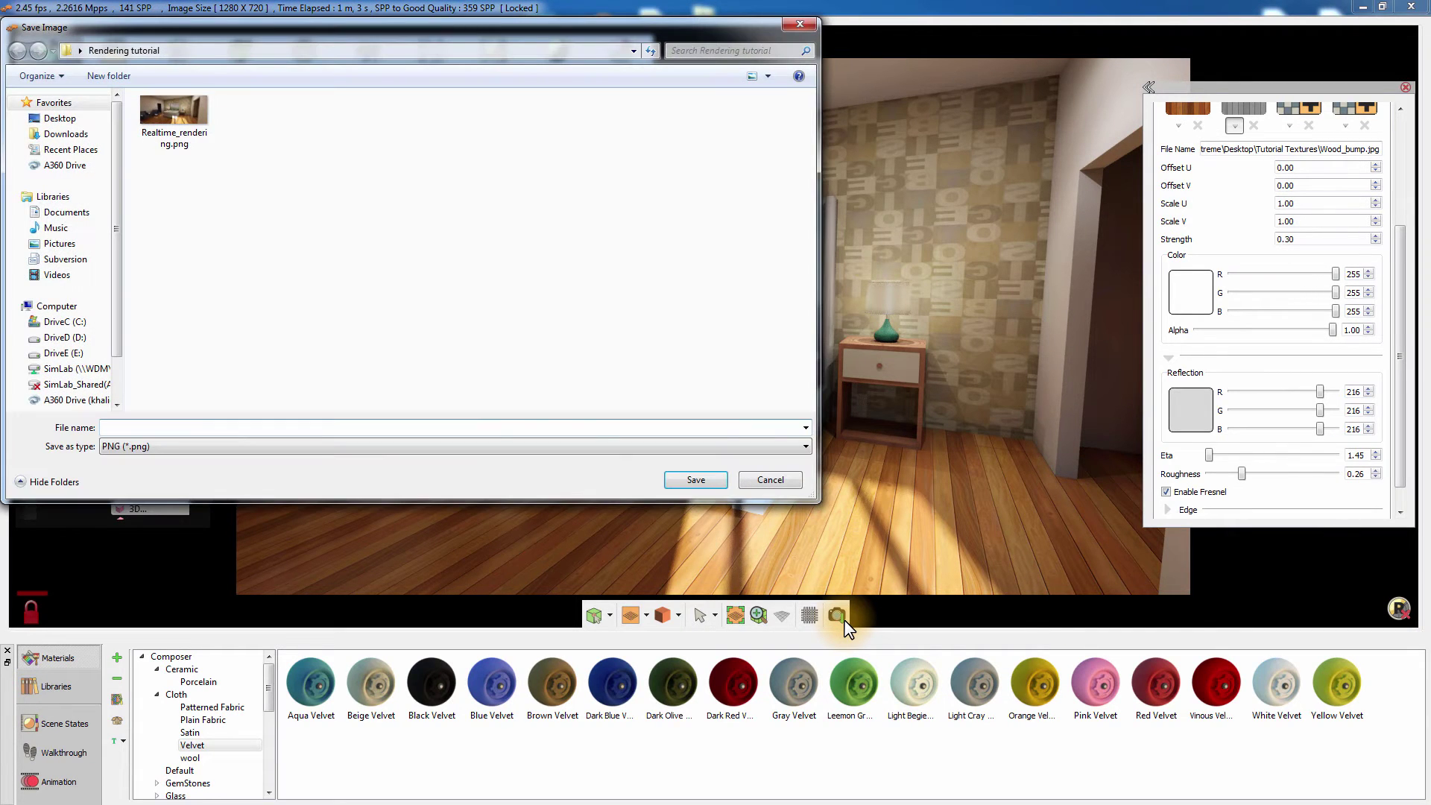
{"action": "type", "text": "fi"}
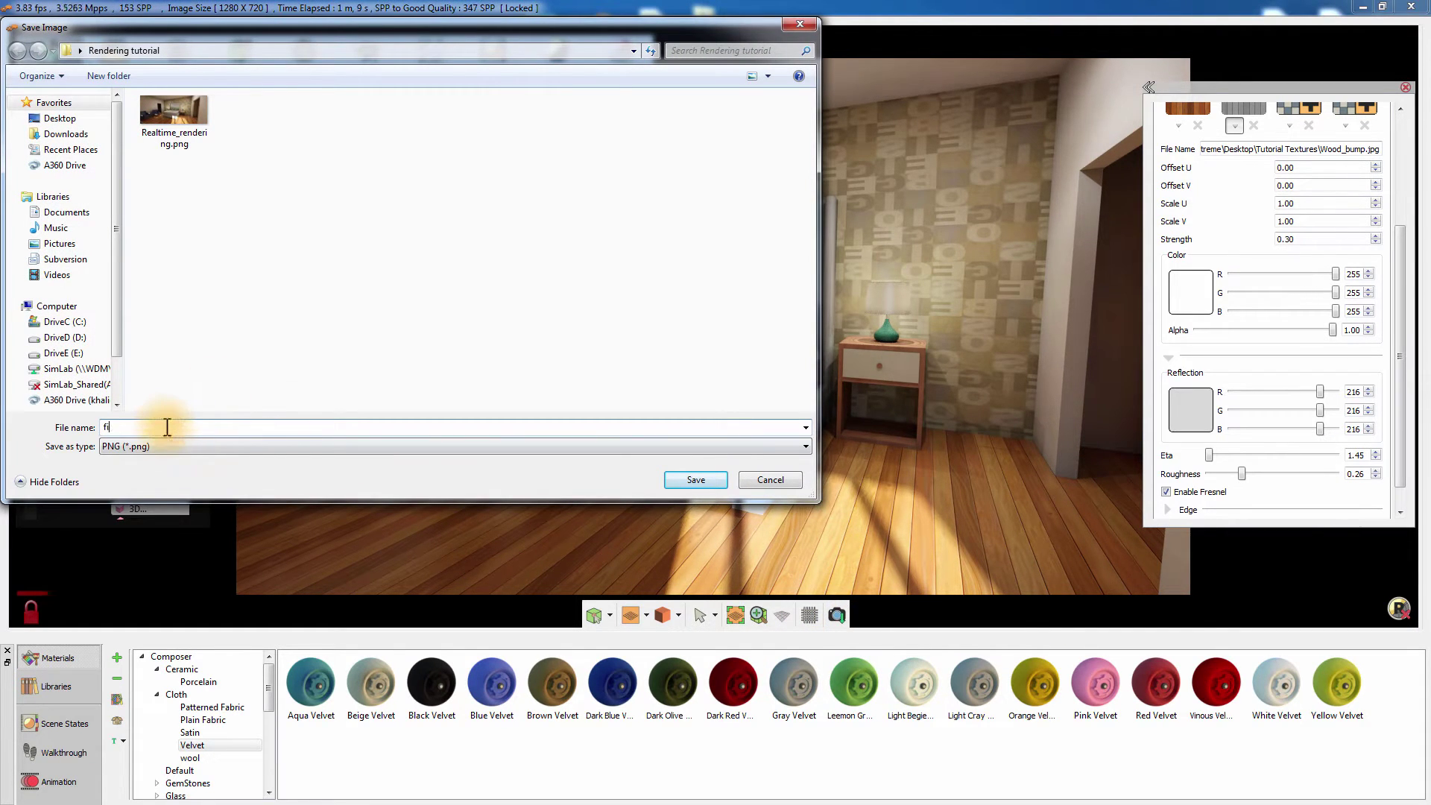
{"action": "type", "text": "xedrender"}
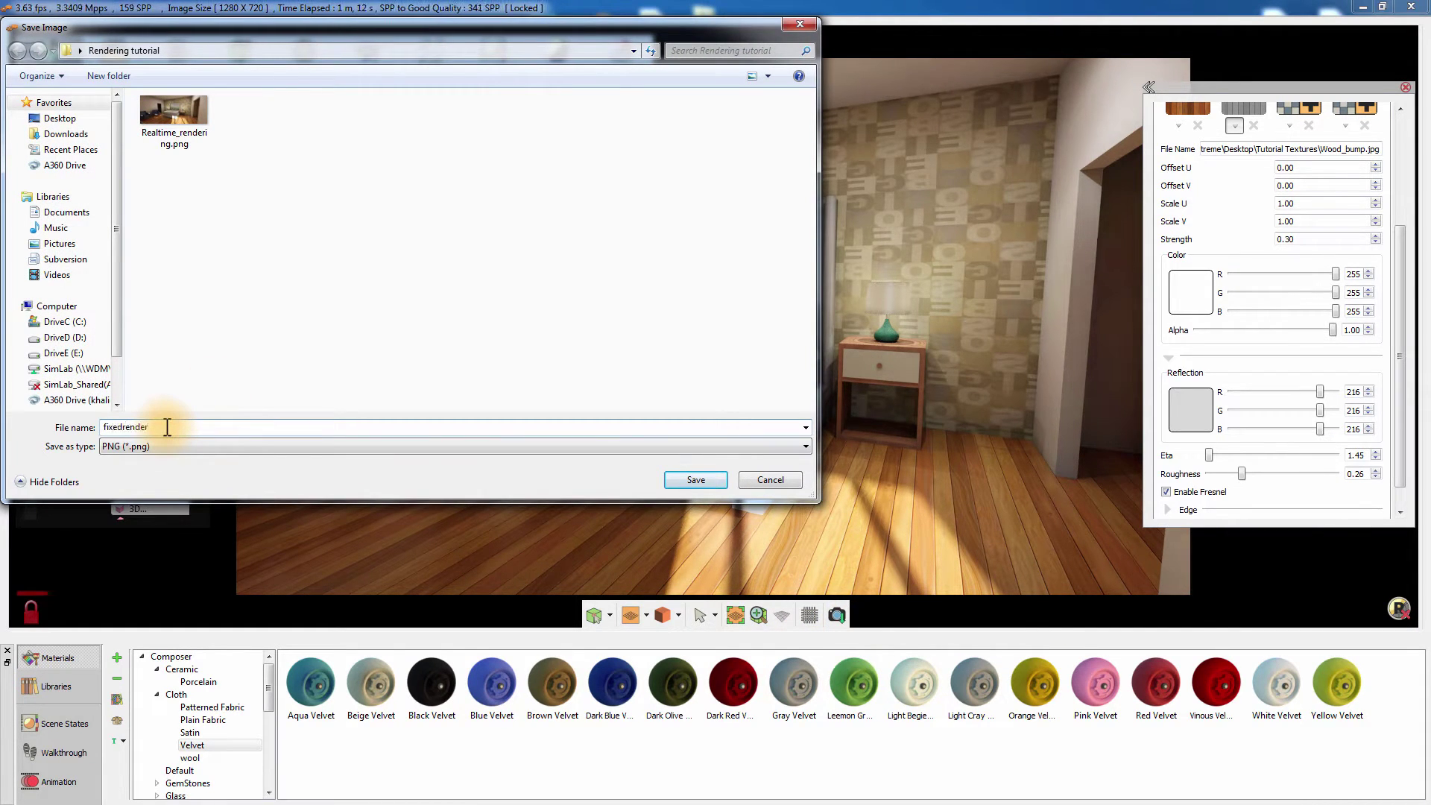
{"action": "left_click", "coordinate": [672, 474]}
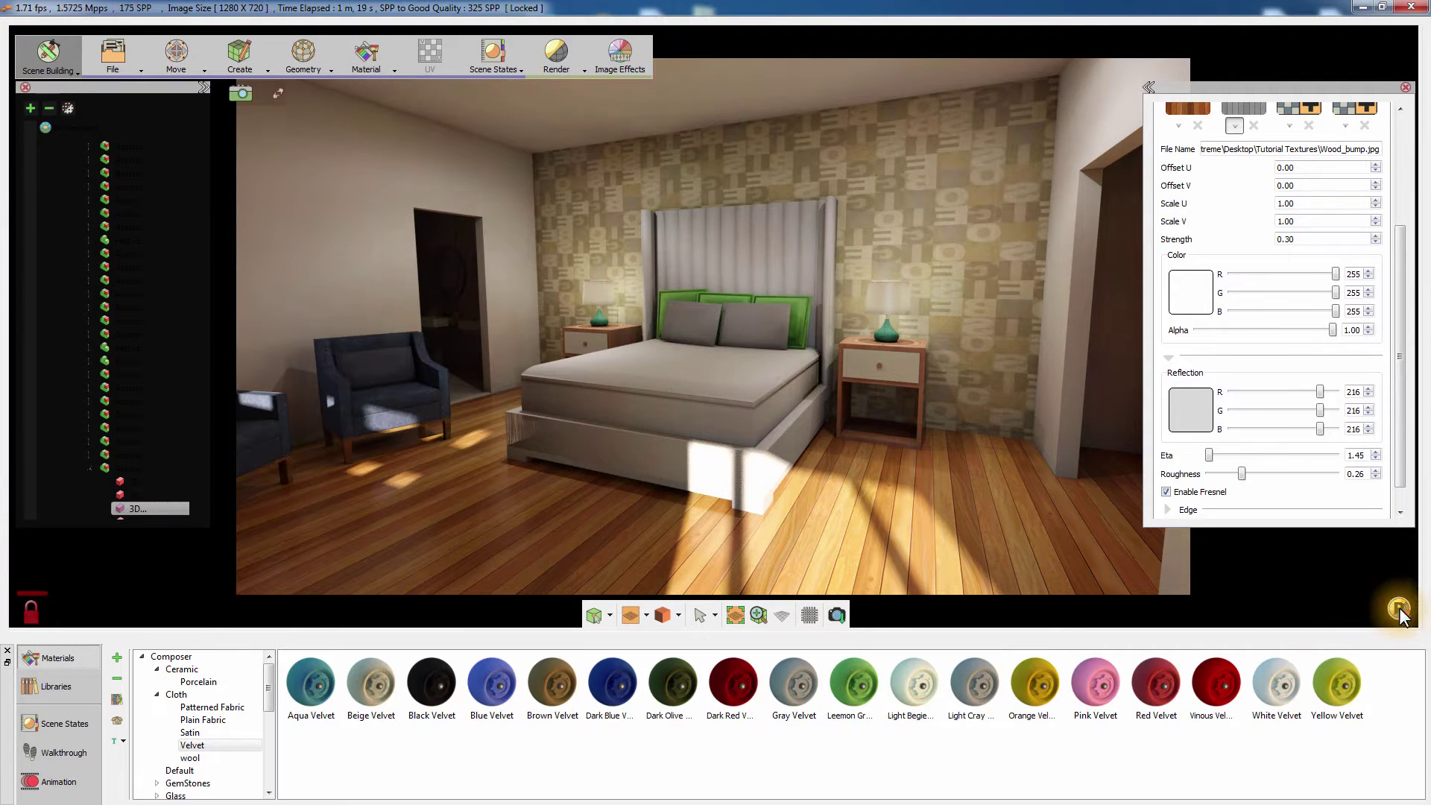
Step: Stop the fixed render and start a Render To File of the bedroom
{"action": "left_click", "coordinate": [1399, 608]}
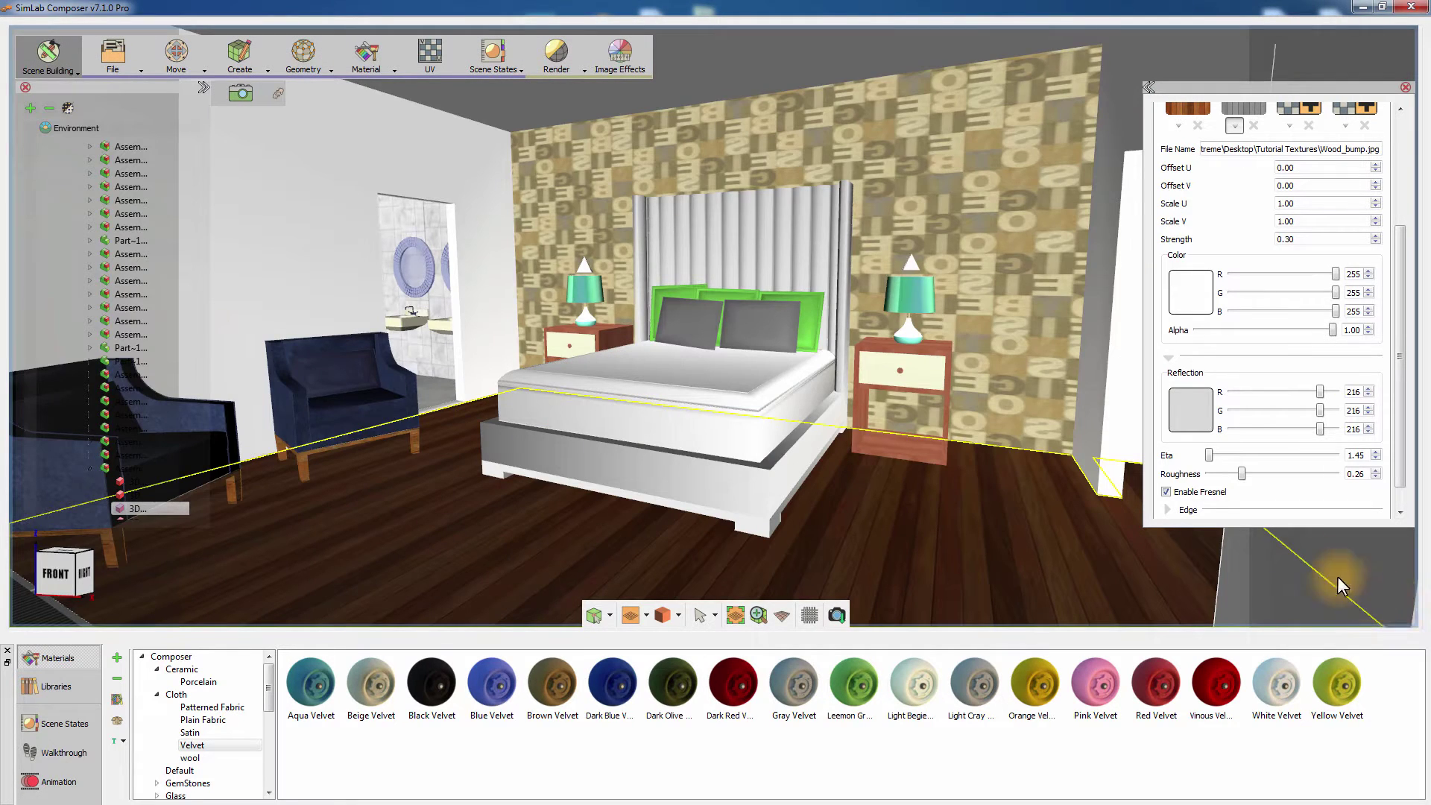
{"action": "left_click", "coordinate": [549, 66]}
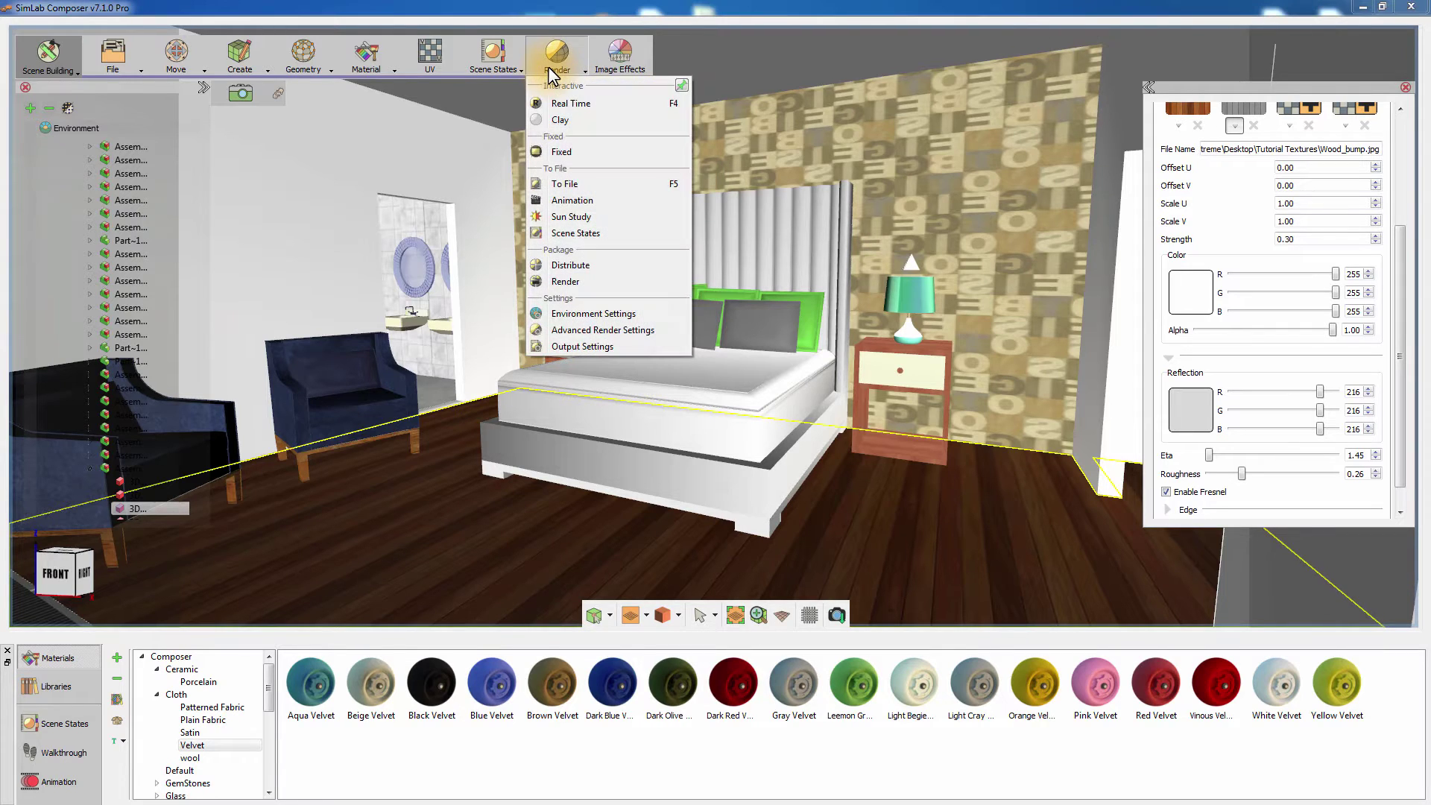
{"action": "left_click", "coordinate": [589, 183]}
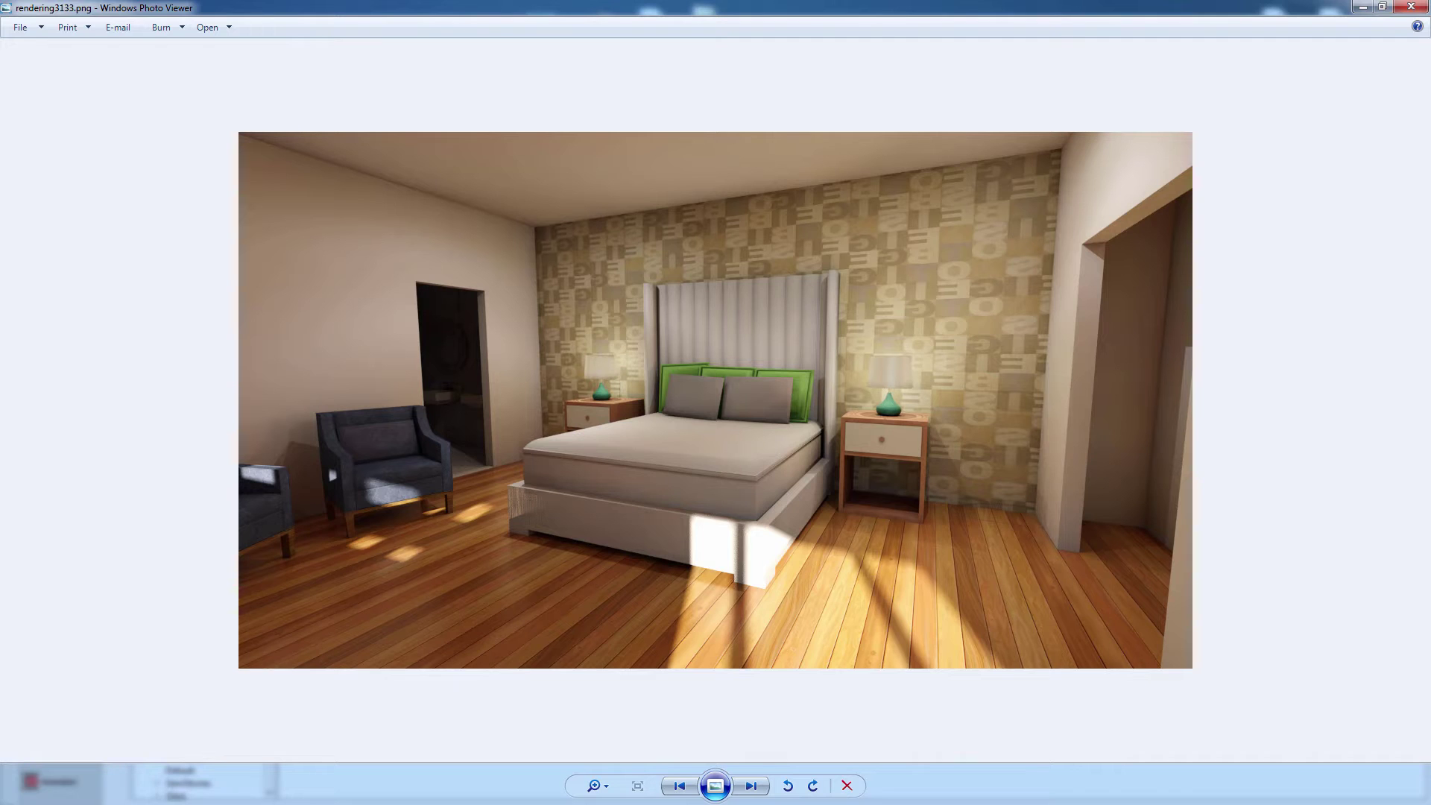
Step: Close Photo Viewer and confirm Output Settings of PNG Without Background at 1280X720
{"action": "left_click", "coordinate": [1405, 13]}
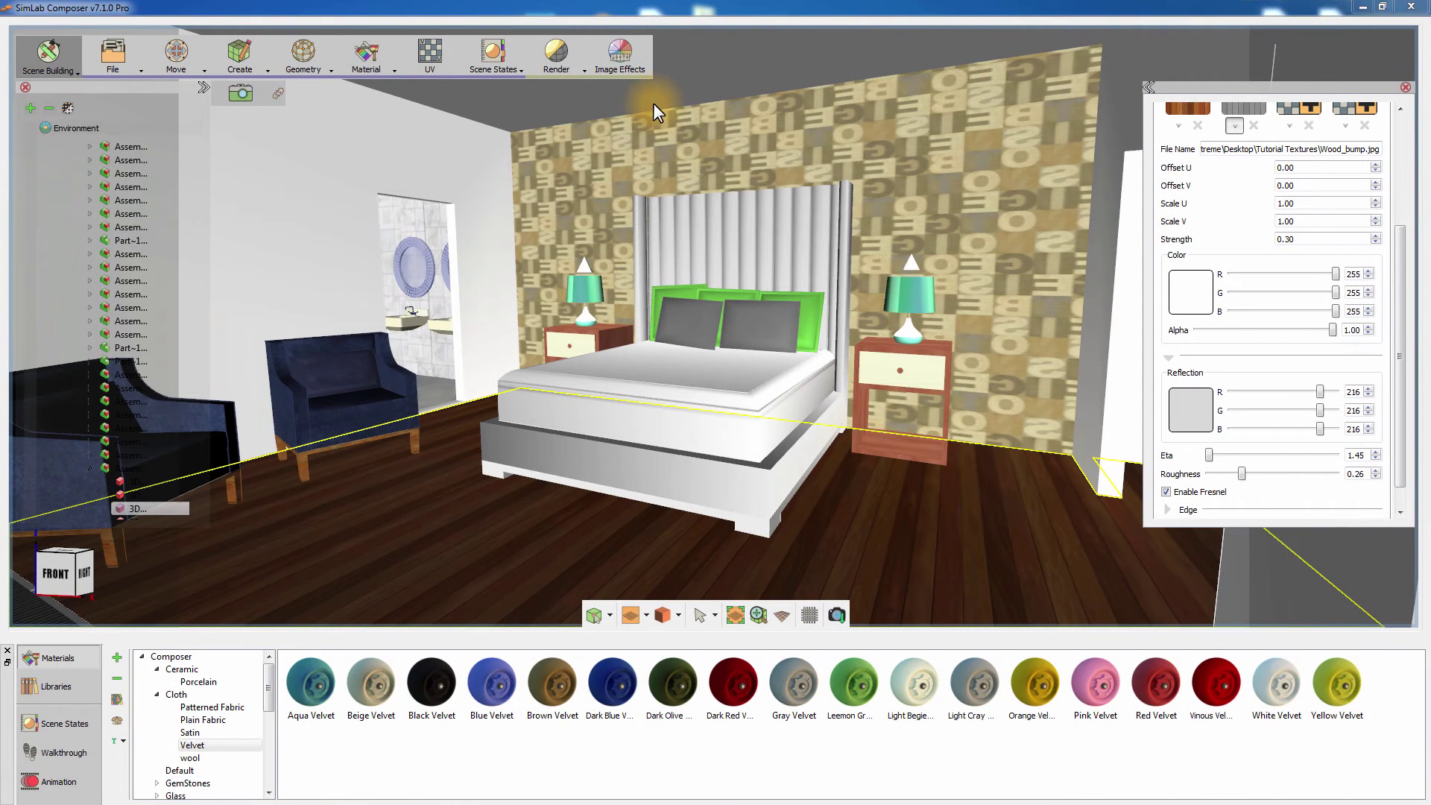
{"action": "left_click", "coordinate": [561, 68]}
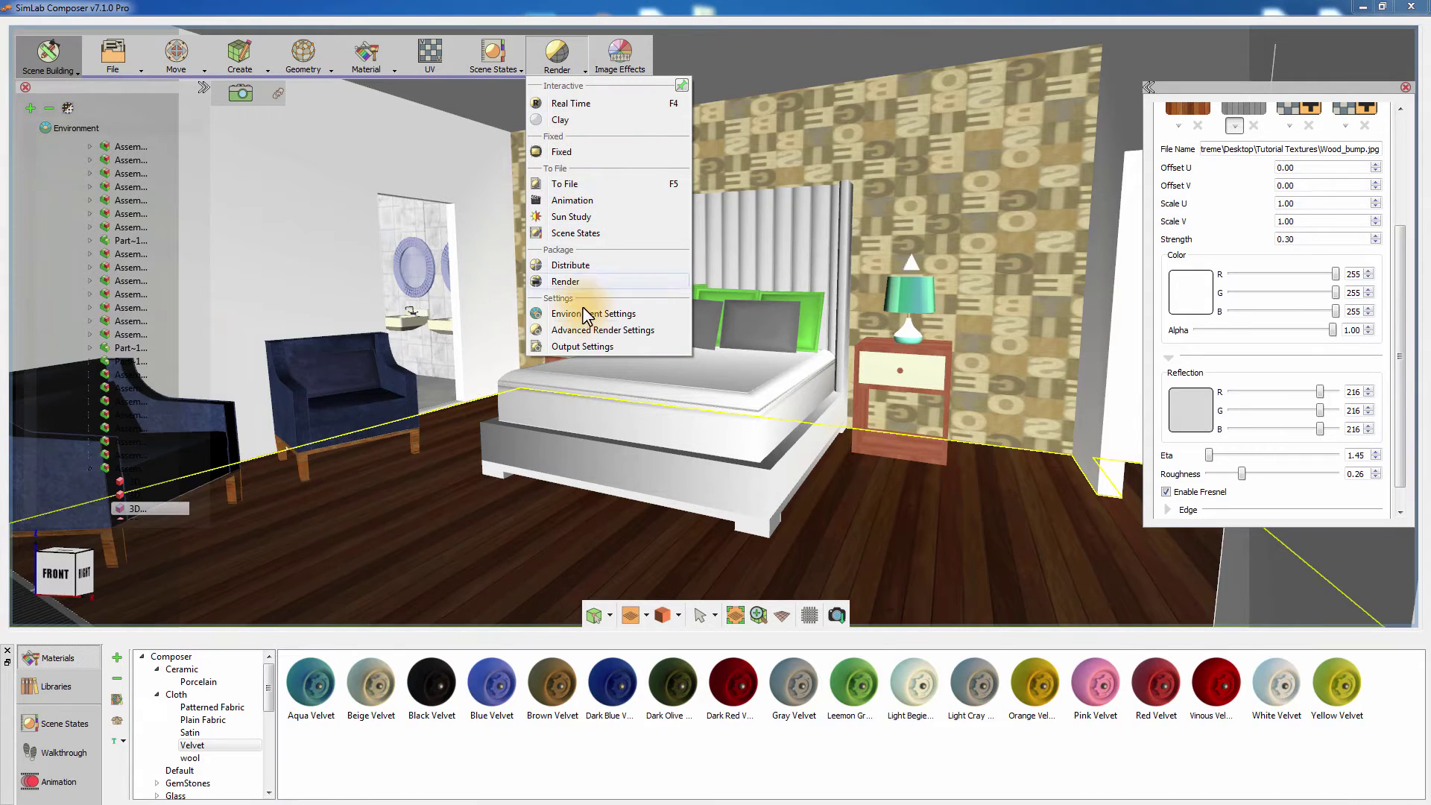
{"action": "left_click", "coordinate": [583, 345]}
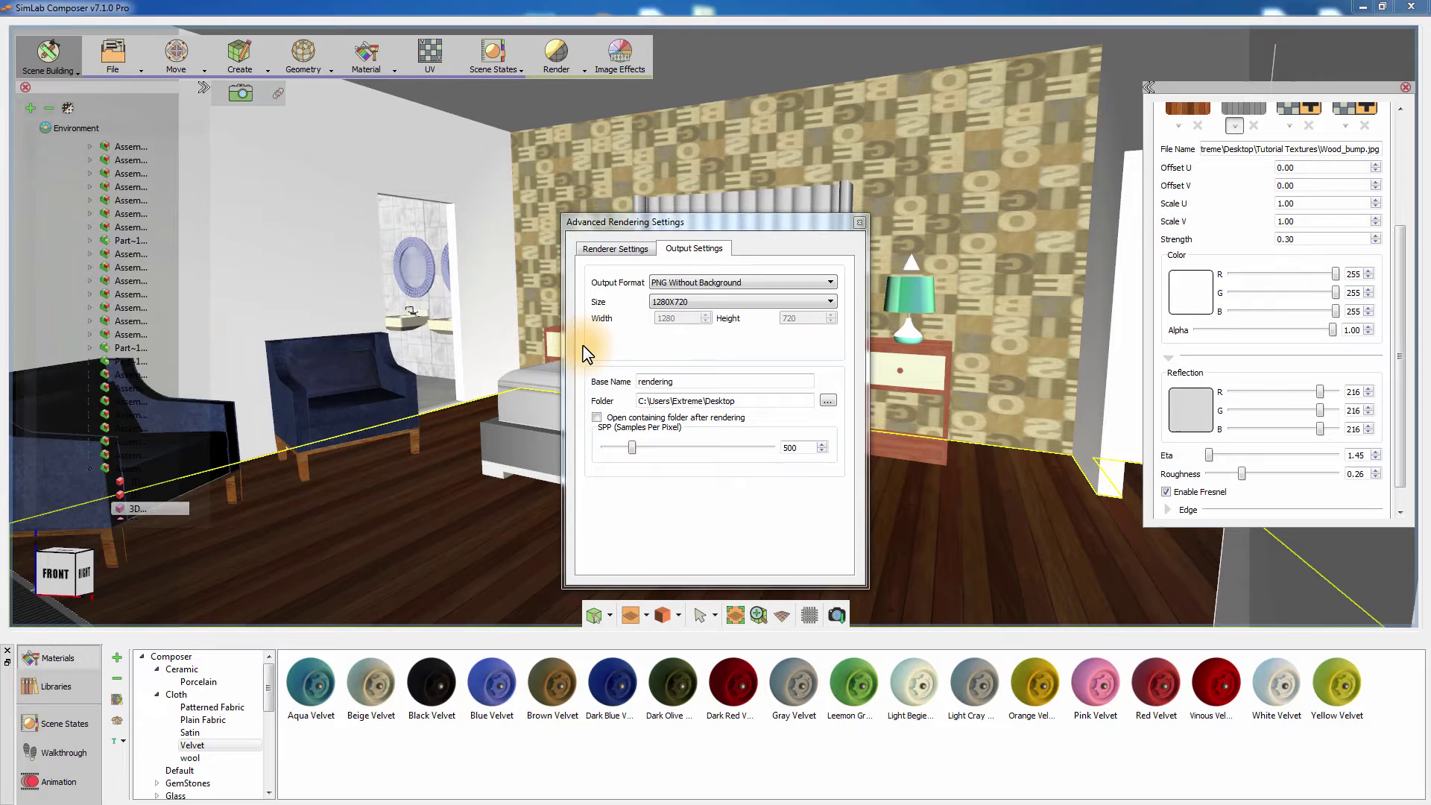
{"action": "left_click", "coordinate": [782, 282]}
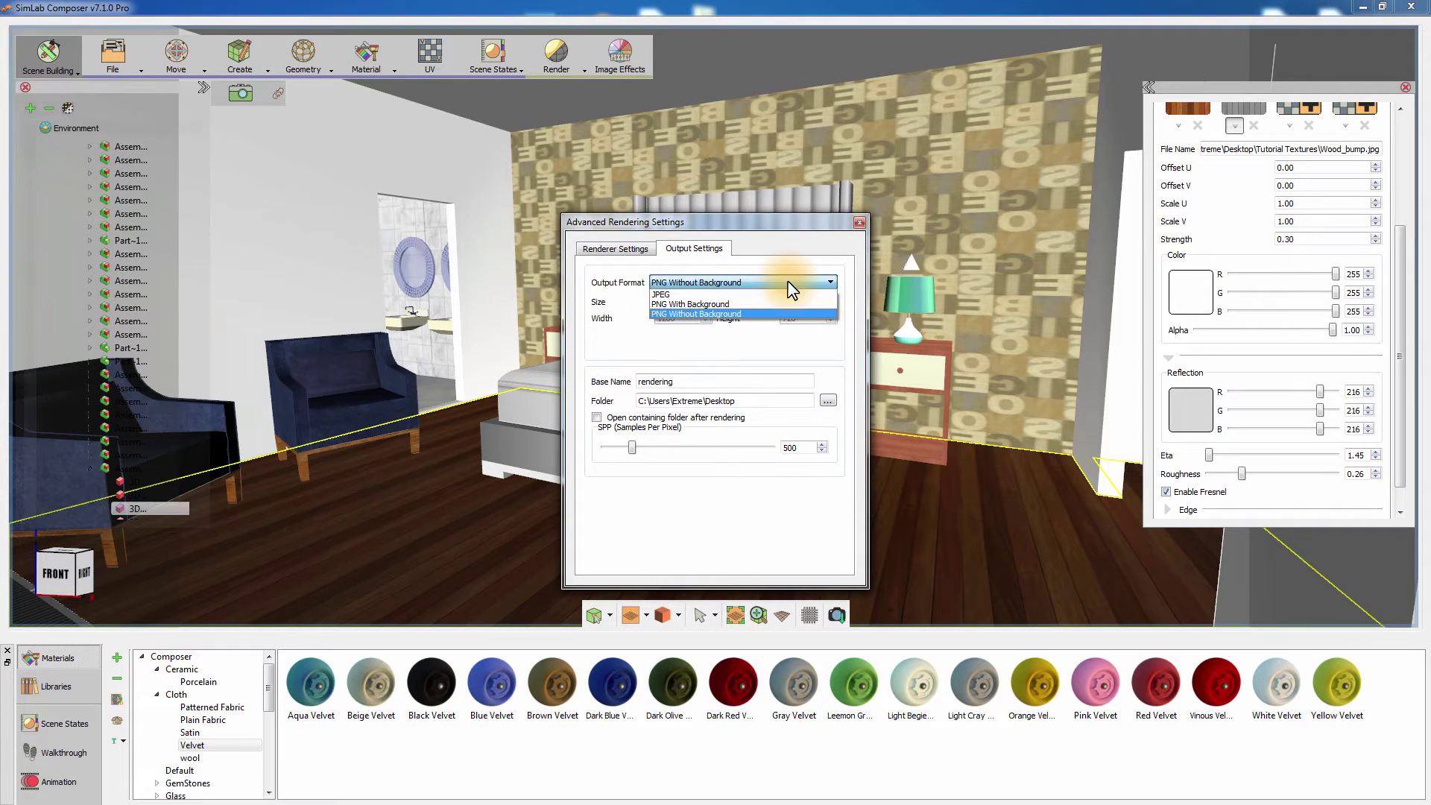
{"action": "left_click", "coordinate": [788, 282]}
{"action": "left_click", "coordinate": [790, 301]}
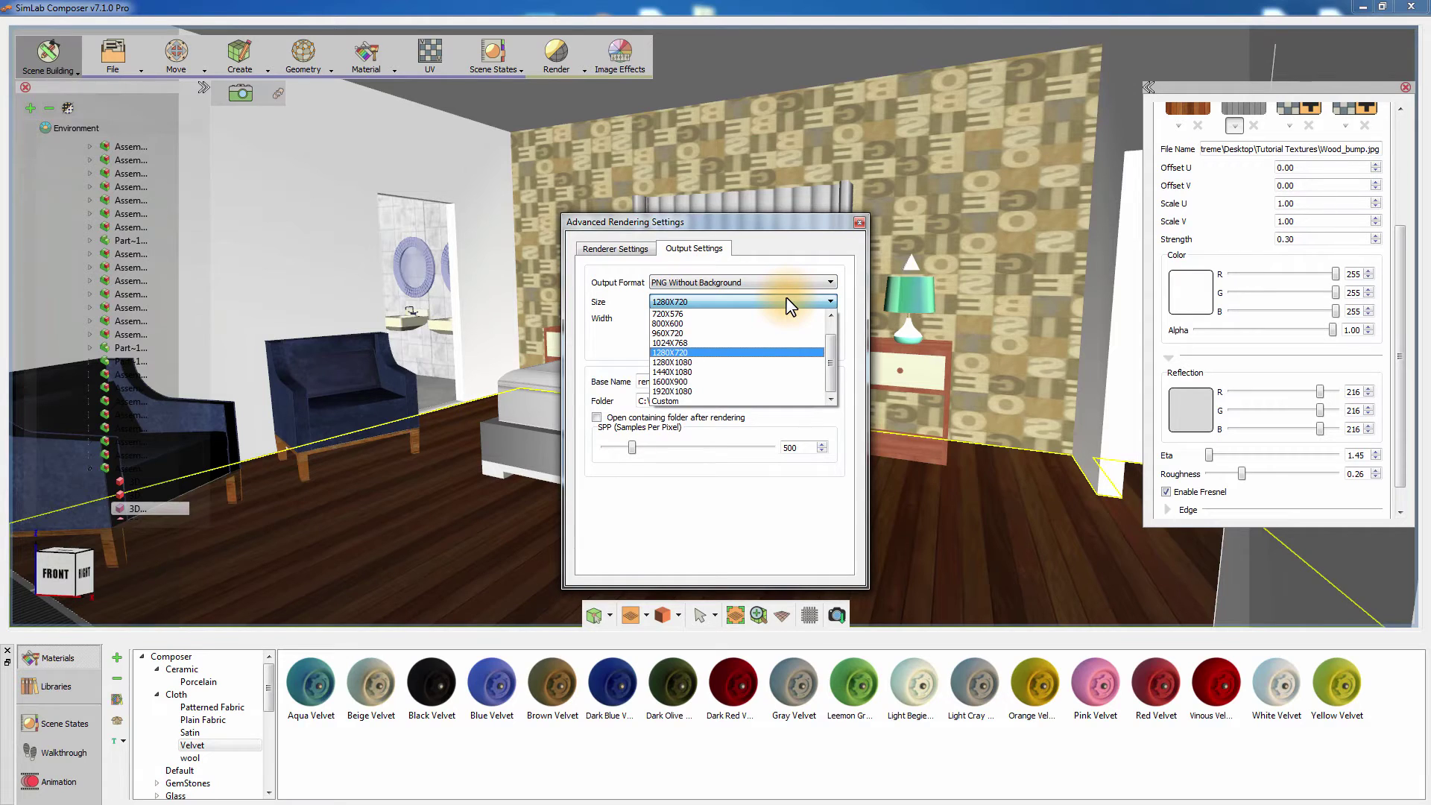
{"action": "left_click", "coordinate": [787, 298]}
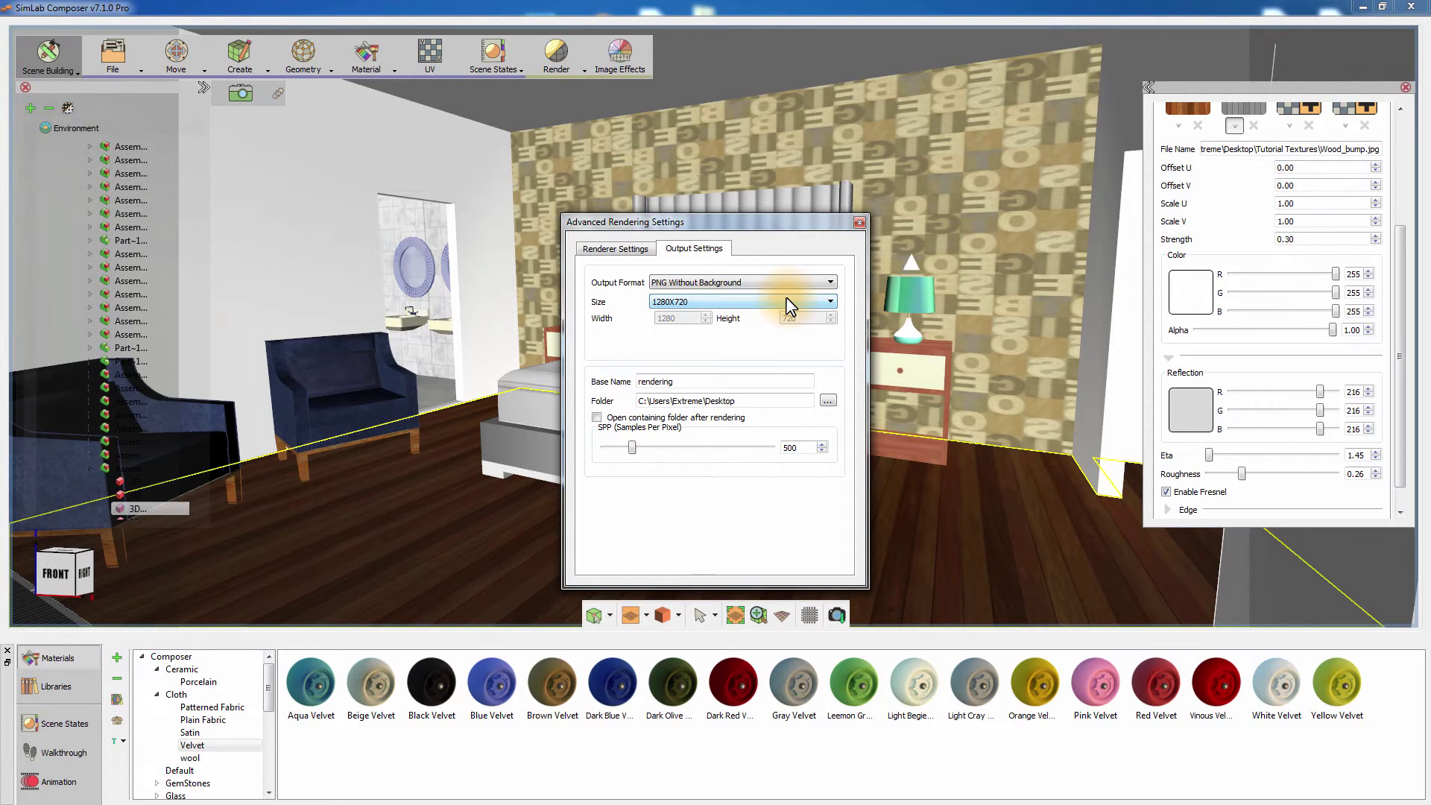
{"action": "left_click", "coordinate": [739, 380]}
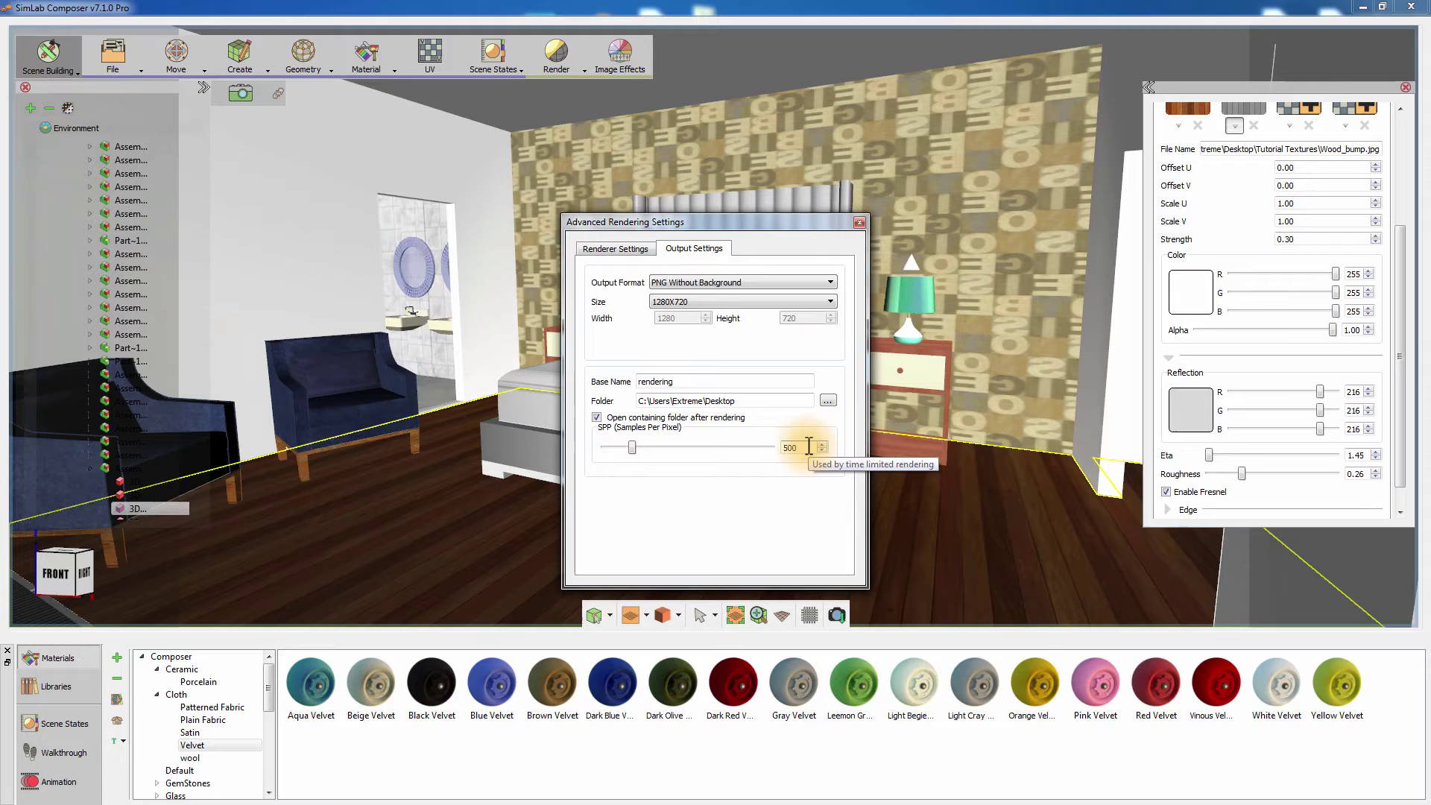
{"action": "left_click", "coordinate": [858, 223]}
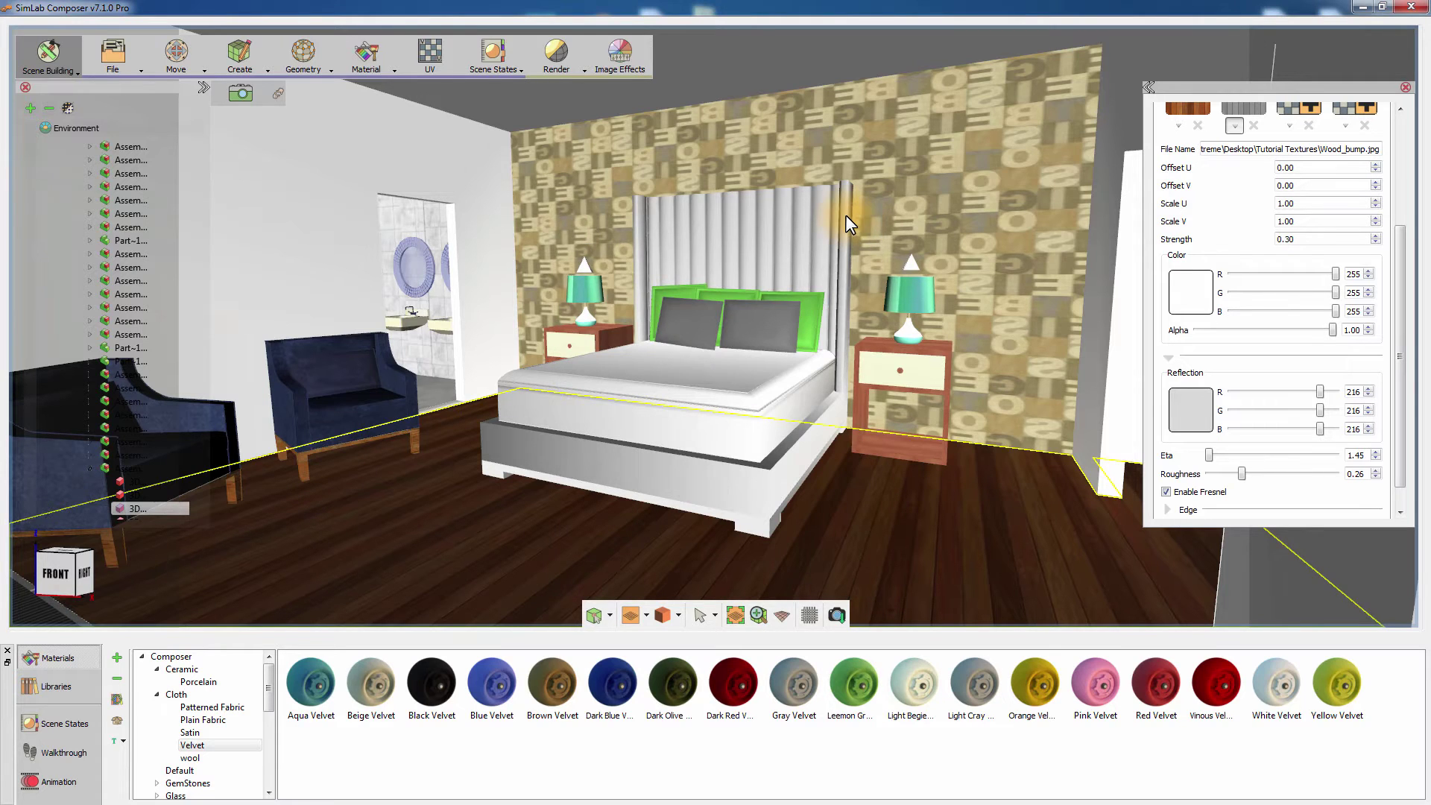
Step: Show the Animation timeline and play Animated Camera 1 through the bedroom
{"action": "left_click", "coordinate": [553, 55]}
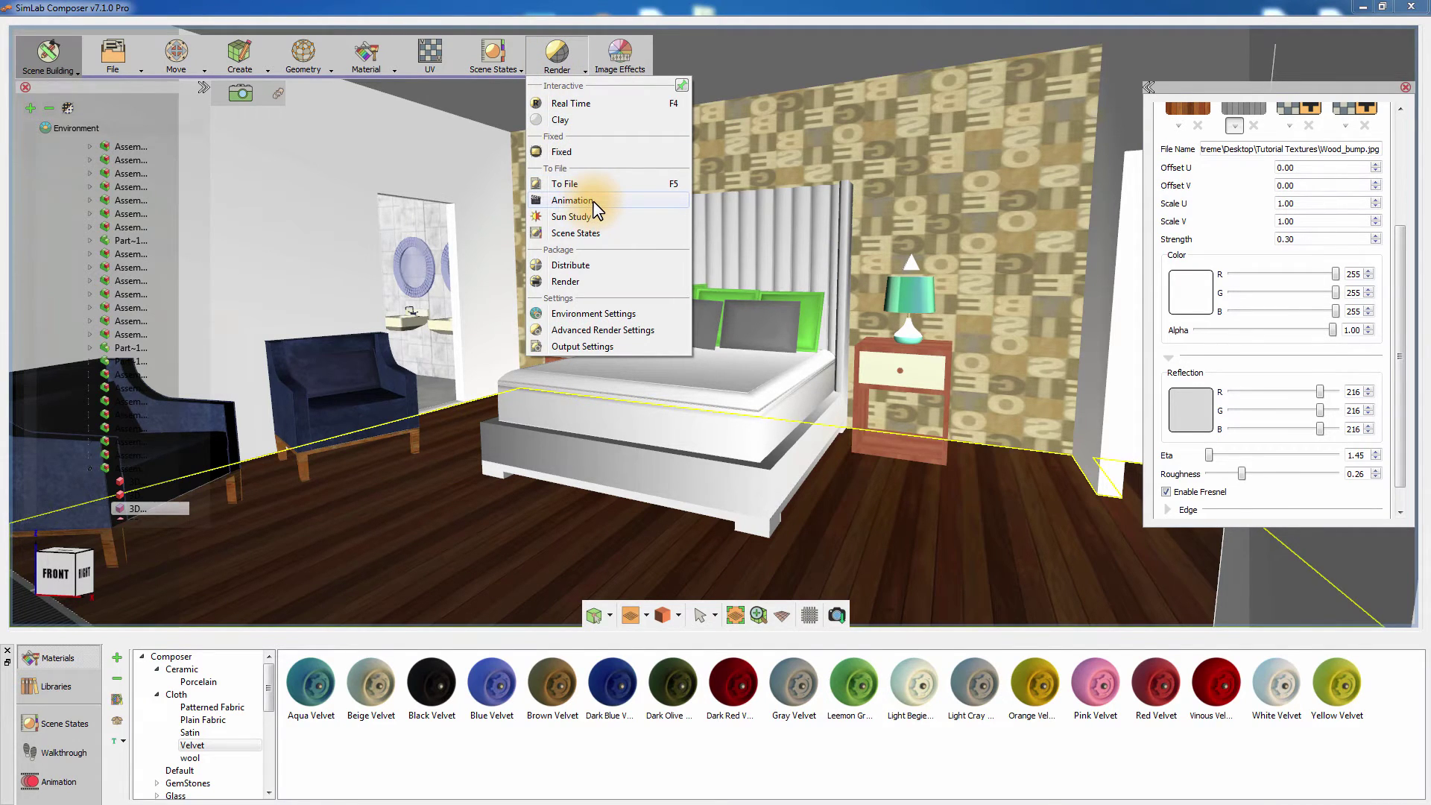
{"action": "left_click", "coordinate": [79, 776]}
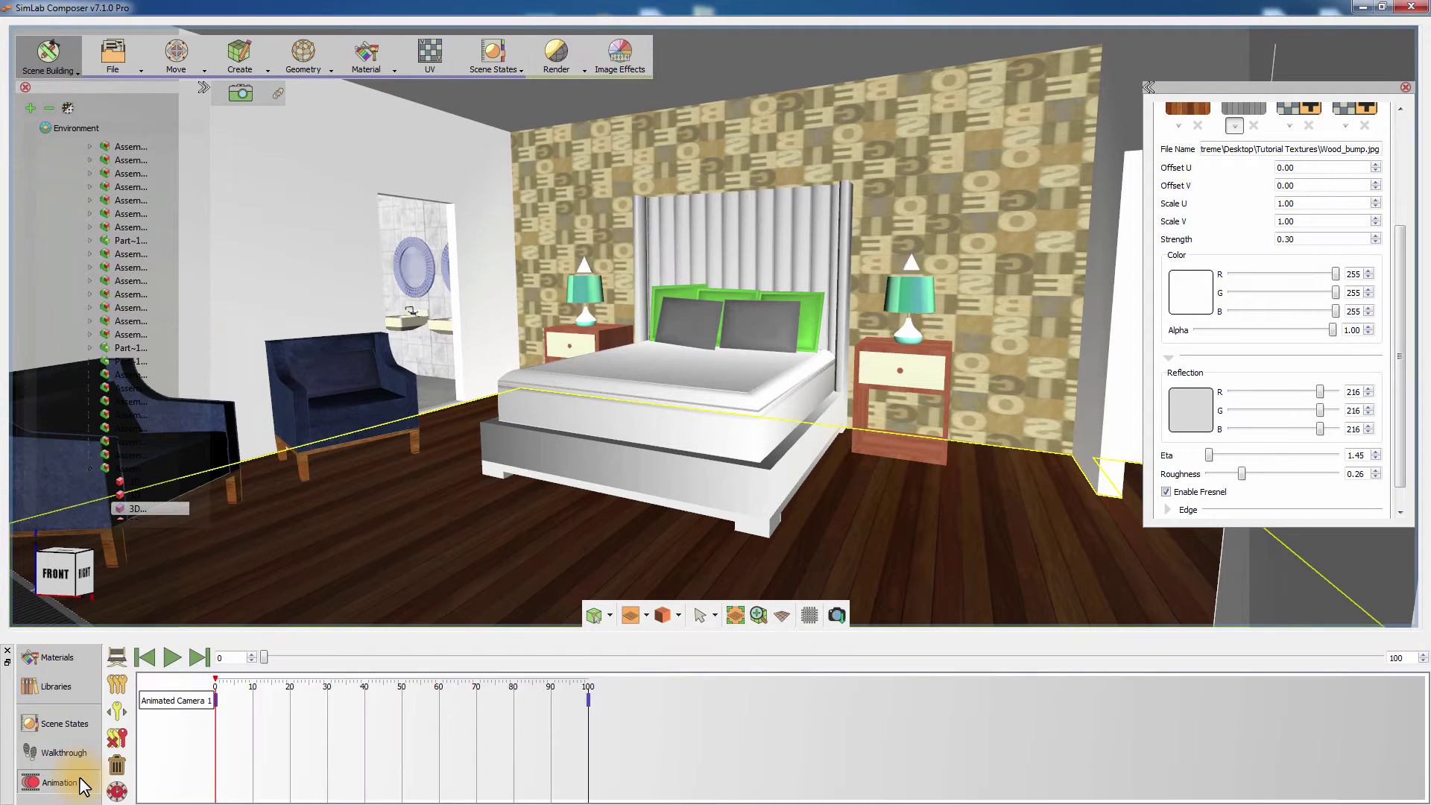
{"action": "left_click", "coordinate": [170, 656]}
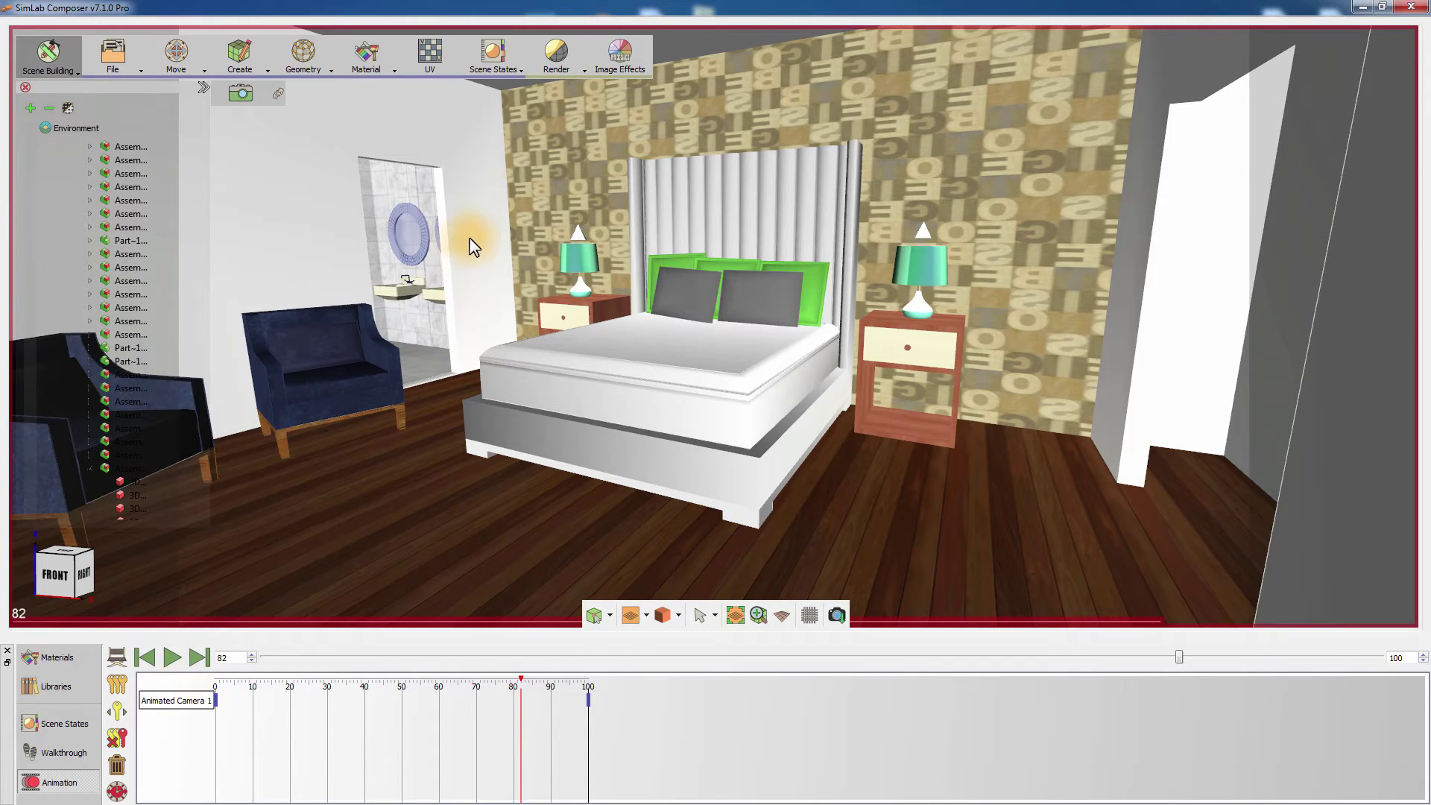
{"action": "left_click", "coordinate": [574, 64]}
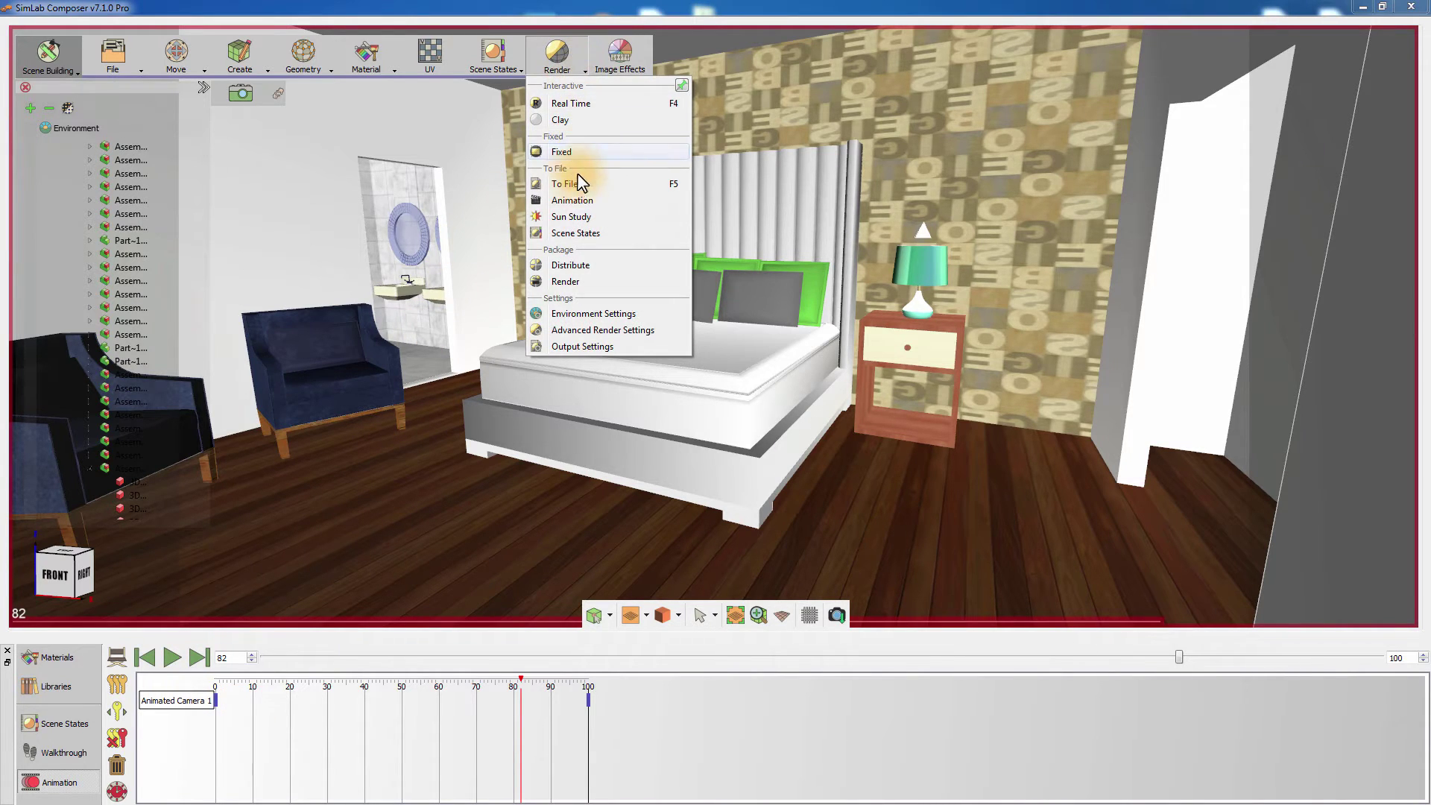
{"action": "left_click", "coordinate": [577, 200]}
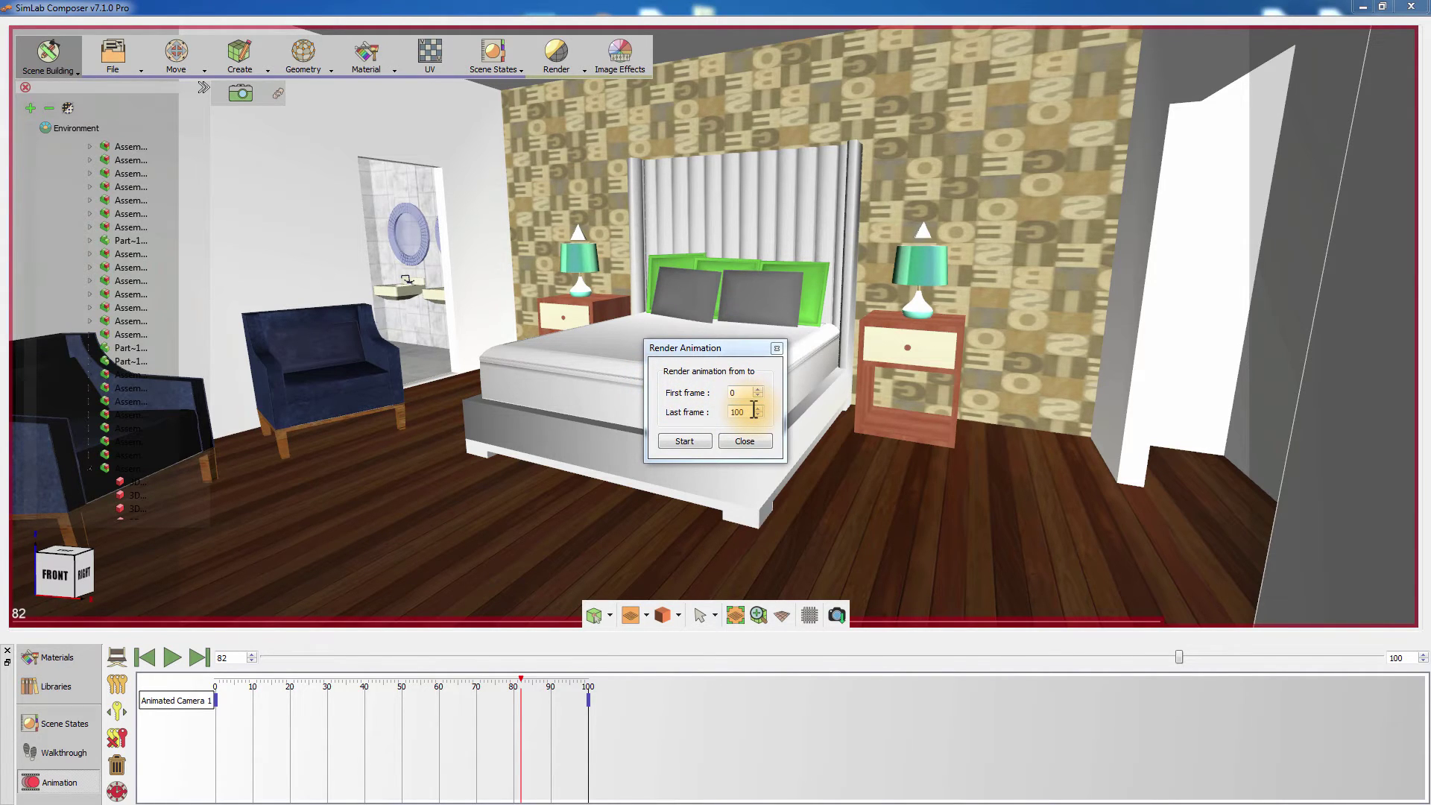
{"action": "left_click", "coordinate": [692, 440]}
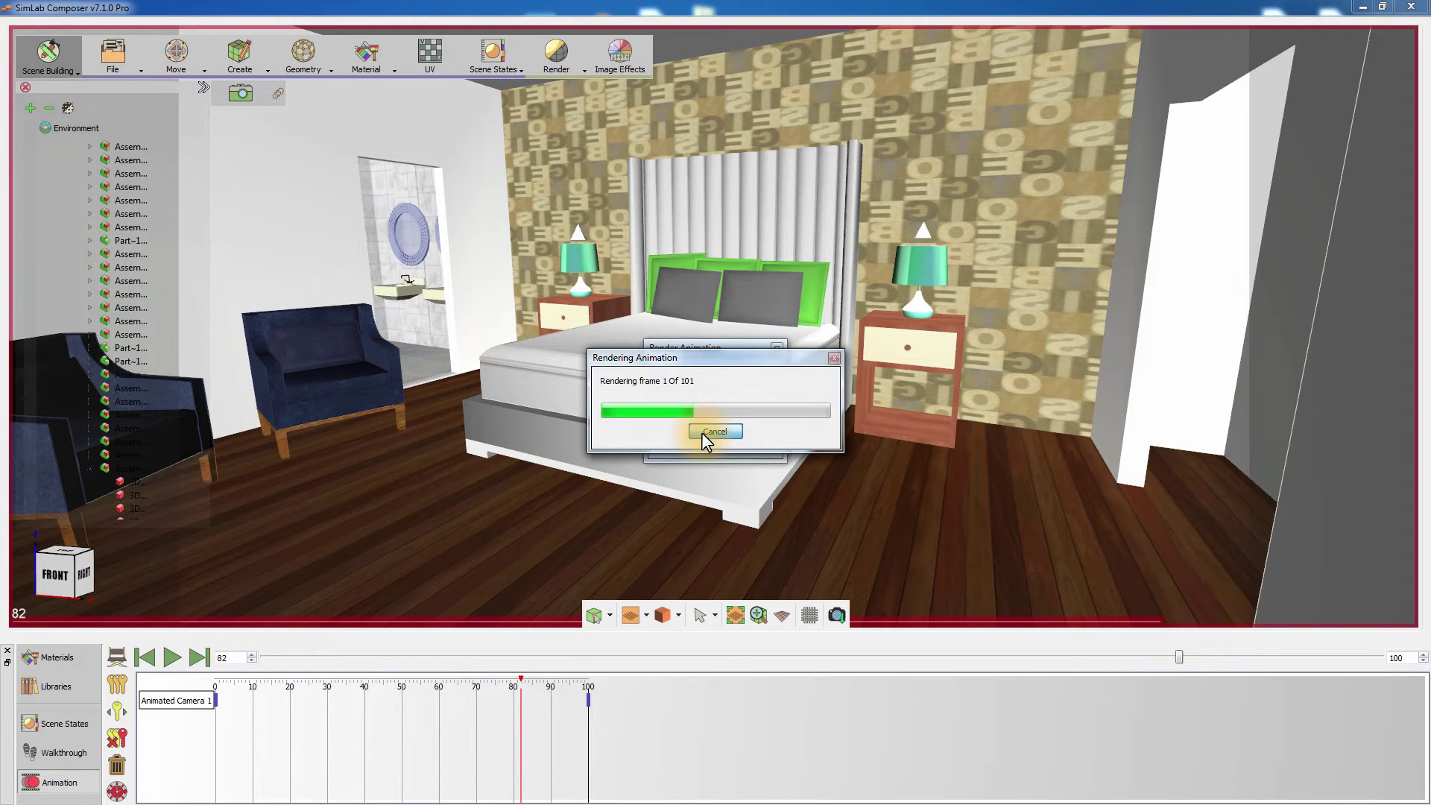
{"action": "left_click", "coordinate": [700, 432]}
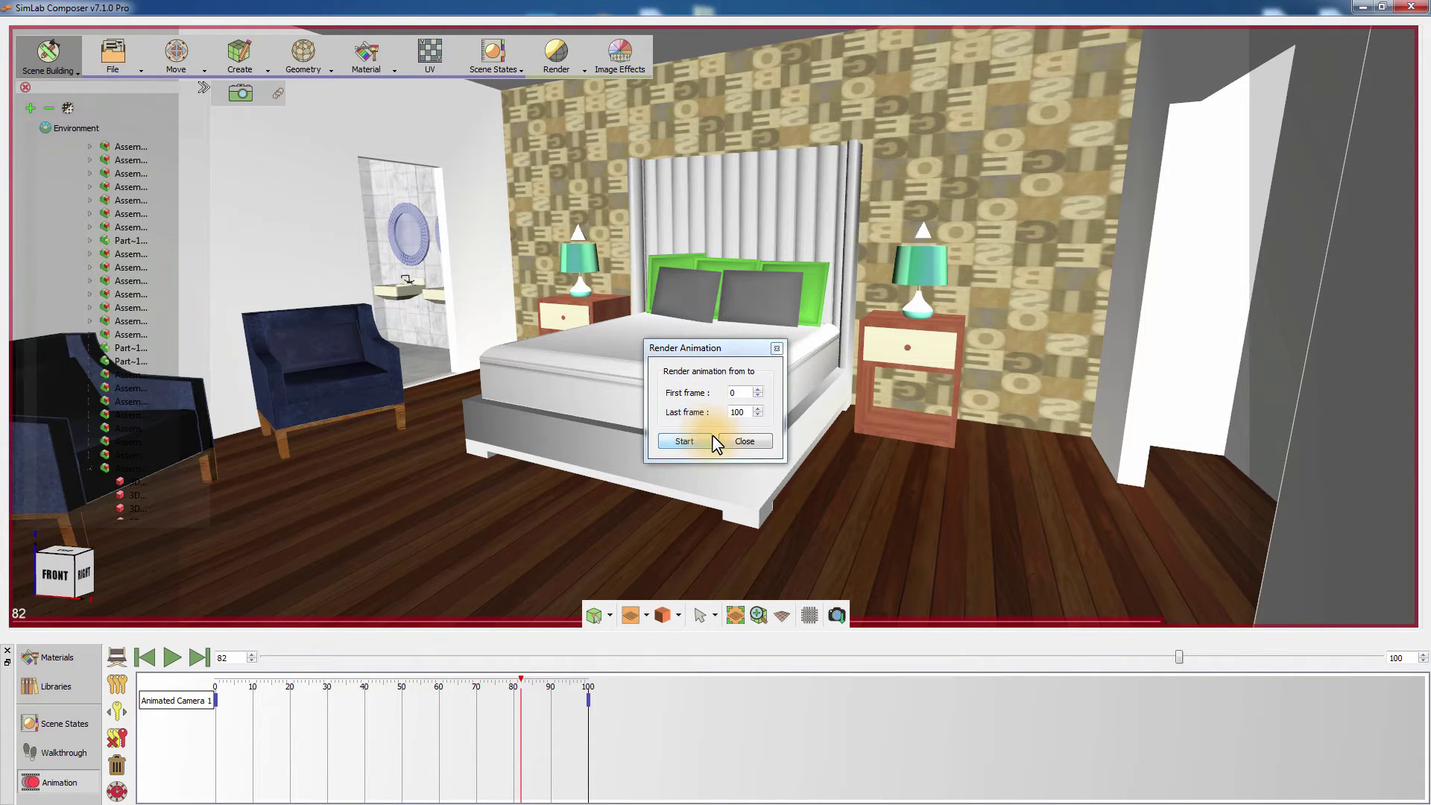
{"action": "left_click", "coordinate": [726, 439]}
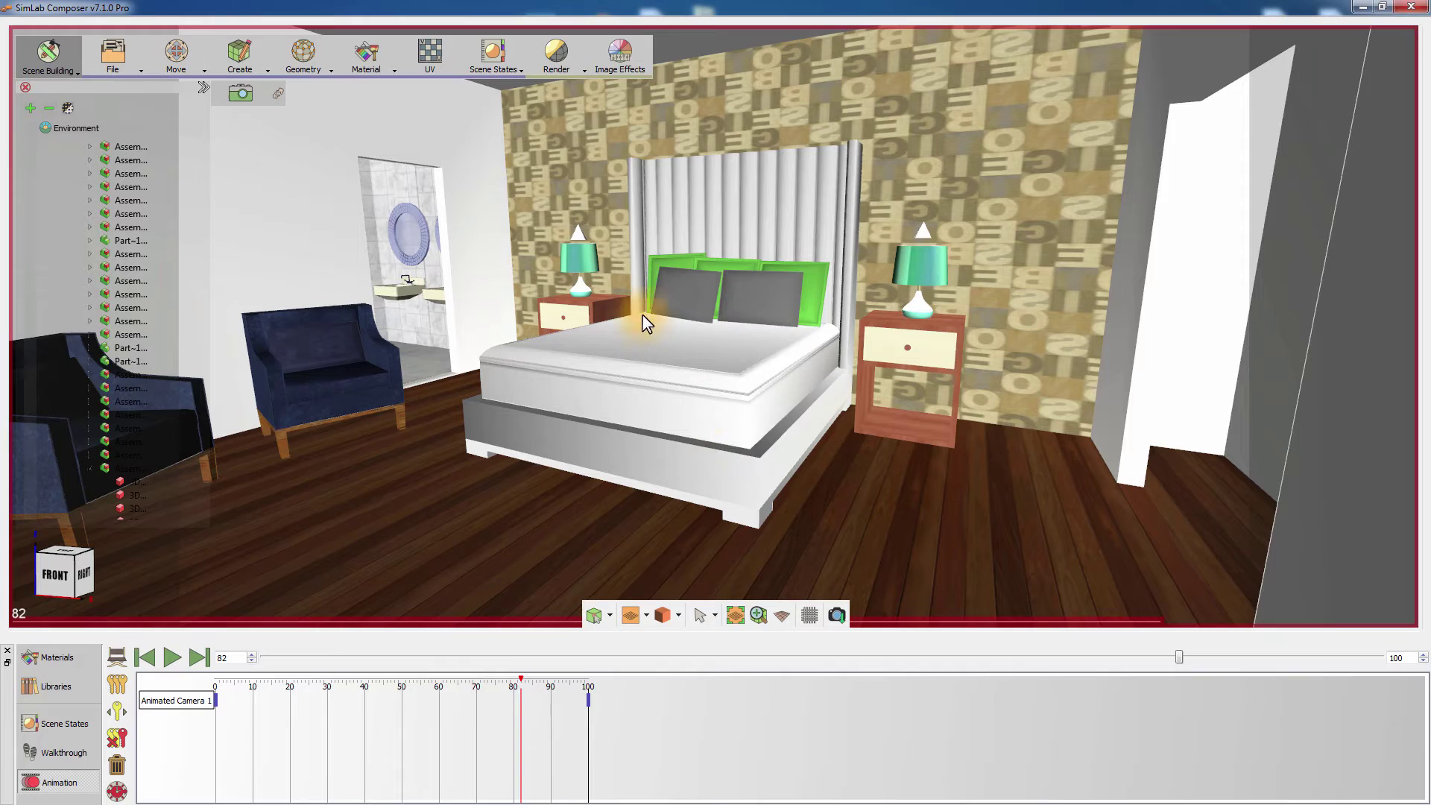
Step: Distribute frames 0–100 across 4 machines and generate packages into the Rendering tutorial folder
{"action": "left_click", "coordinate": [556, 60]}
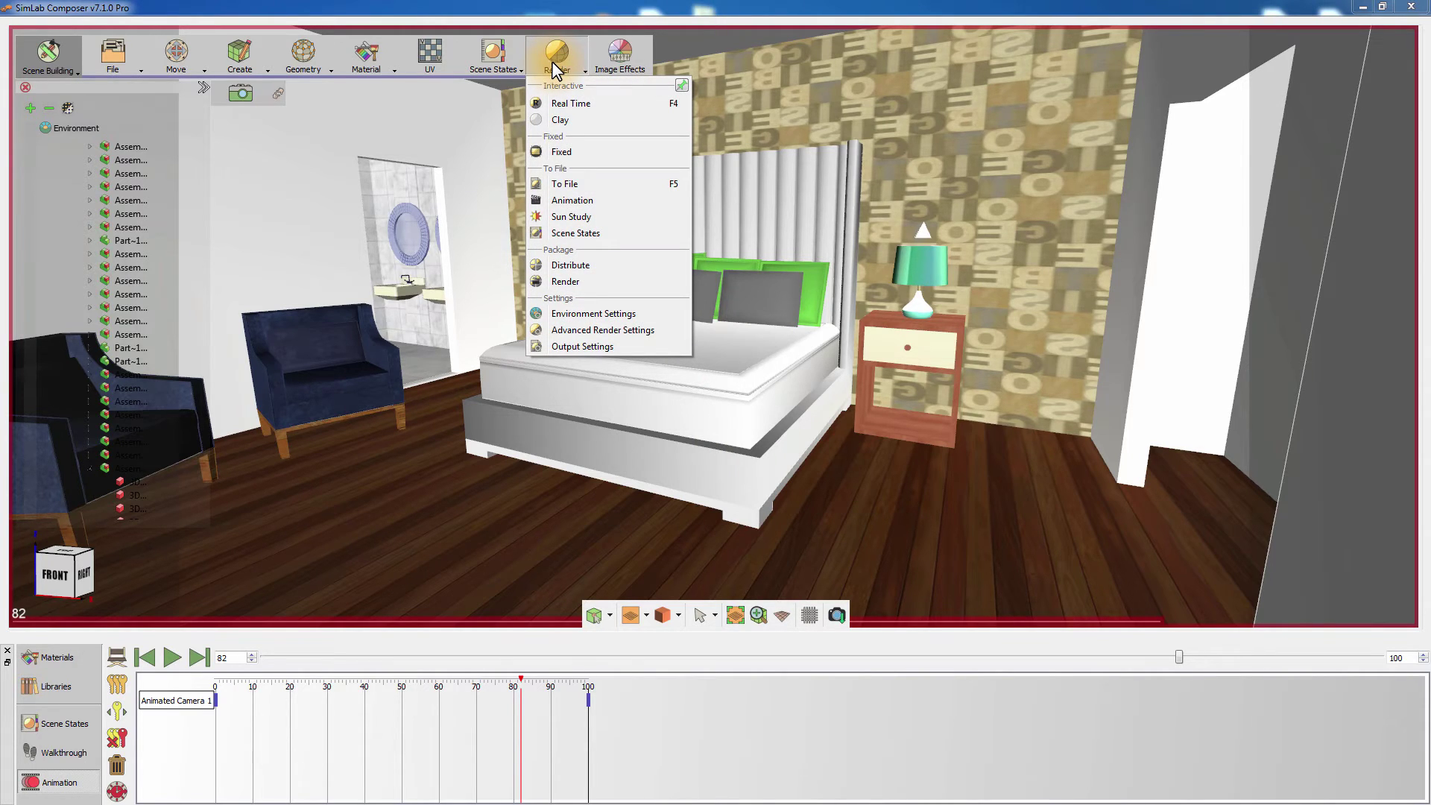
{"action": "left_click", "coordinate": [570, 266]}
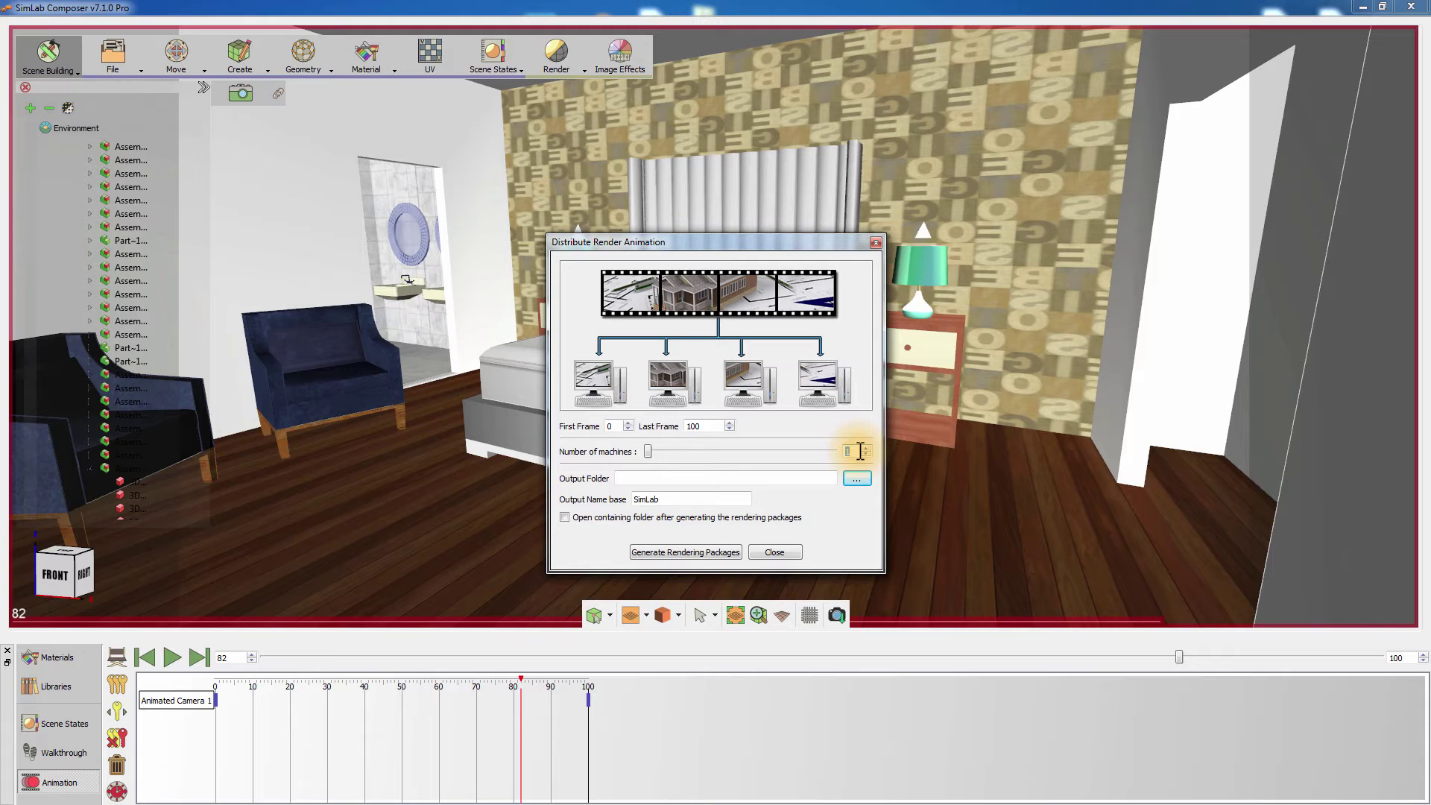
{"action": "type", "text": "4"}
{"action": "left_click", "coordinate": [856, 481]}
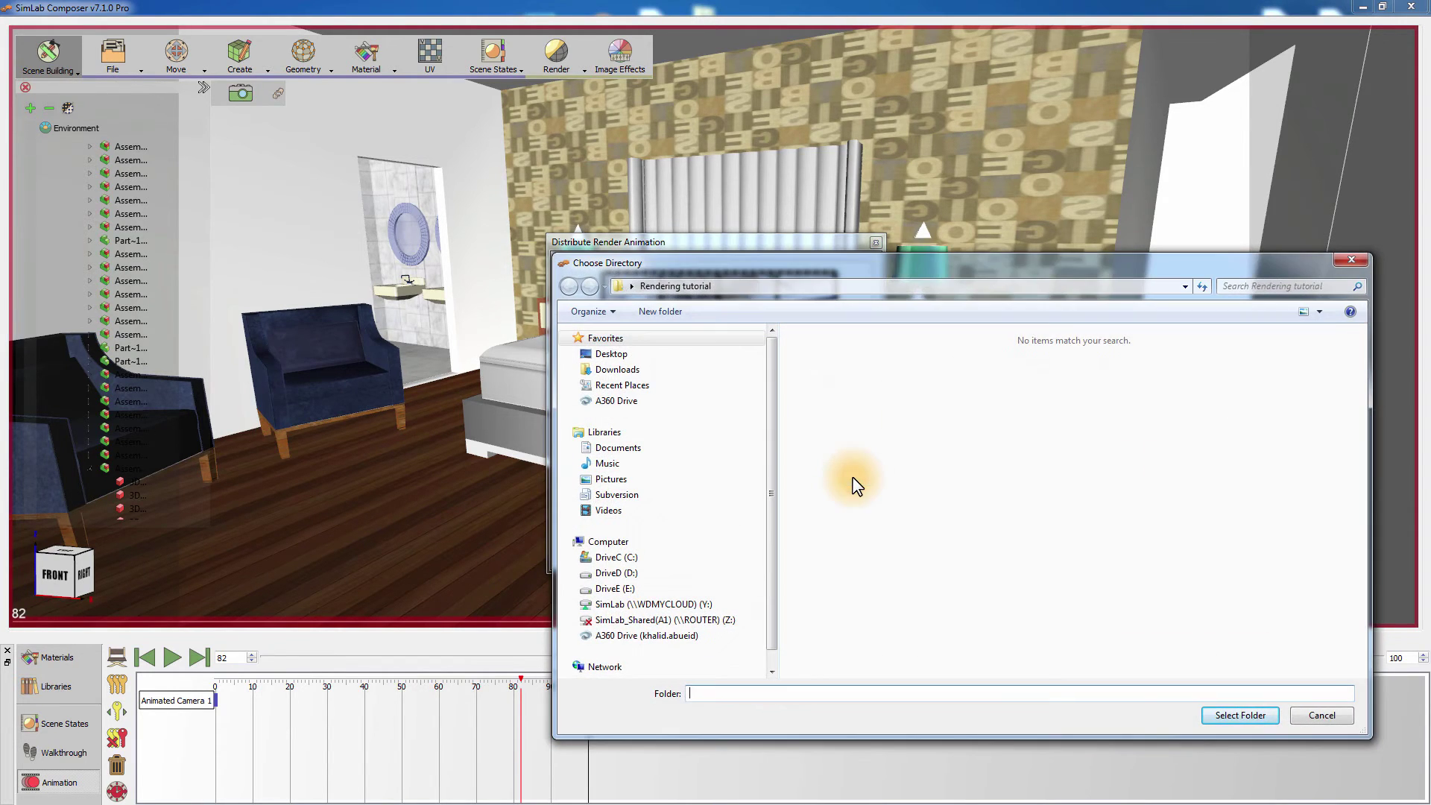
{"action": "left_click", "coordinate": [1240, 714]}
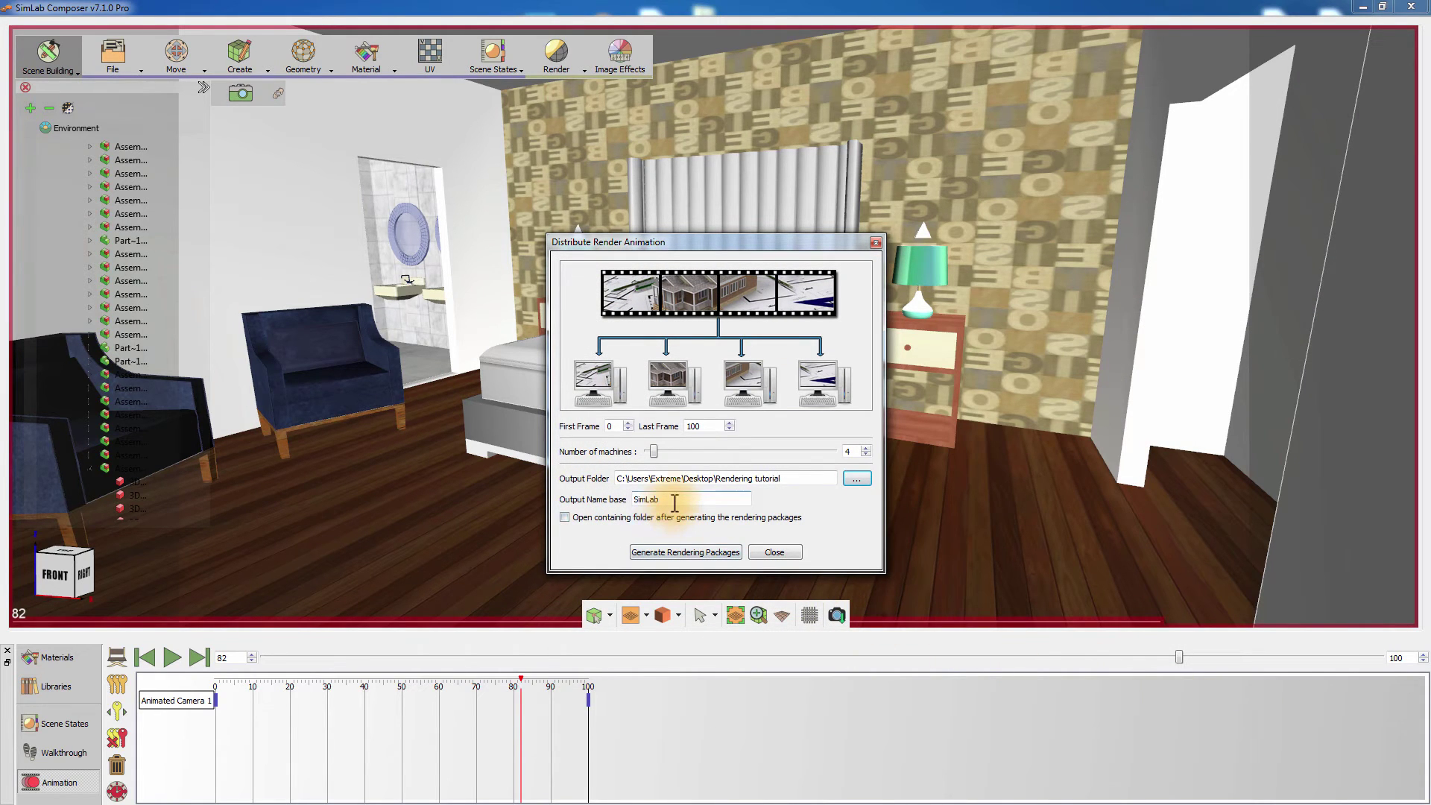
{"action": "left_click", "coordinate": [680, 552]}
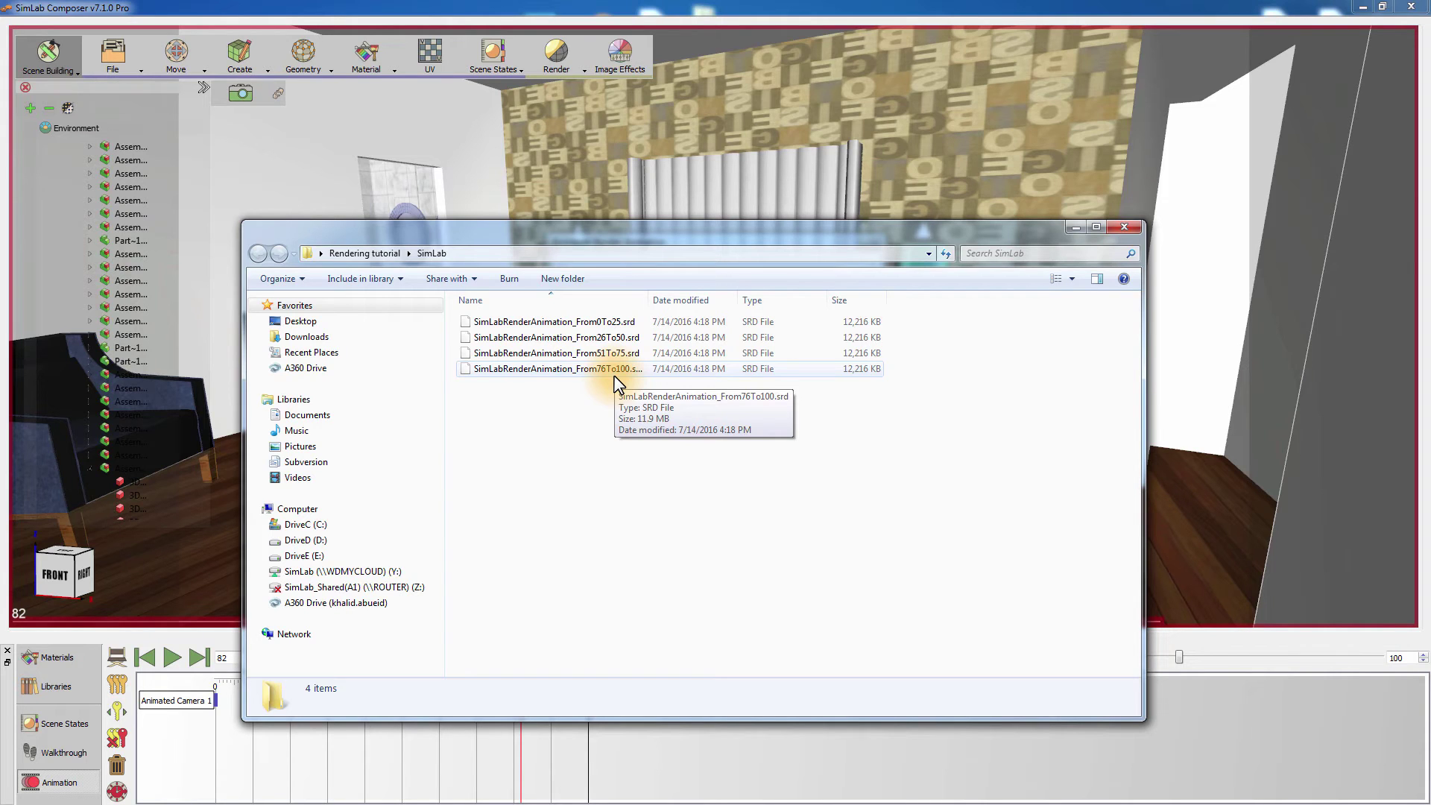
Step: Close the packages folder and Distribute dialog, then open the Render menu
{"action": "left_click", "coordinate": [622, 9]}
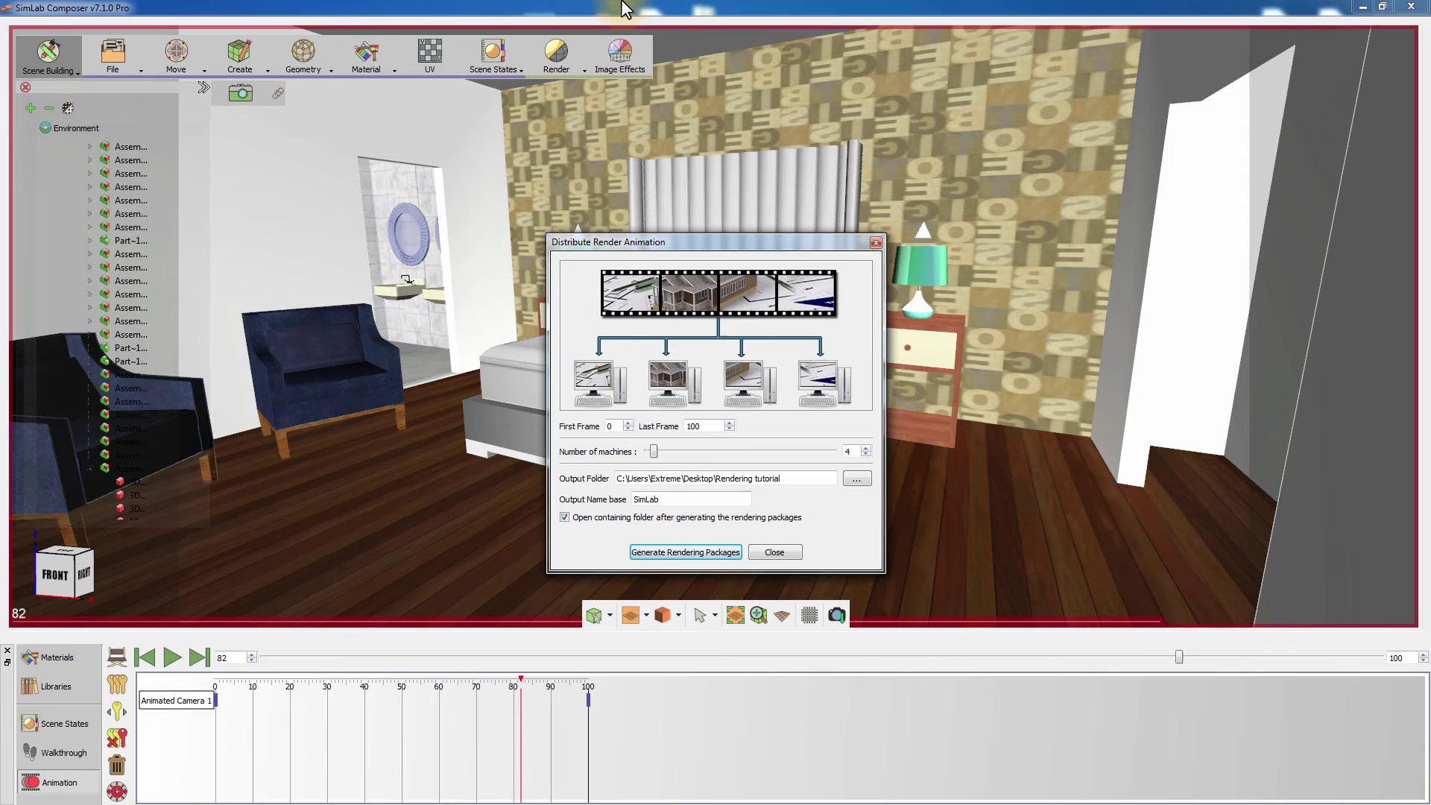
{"action": "left_click", "coordinate": [767, 548]}
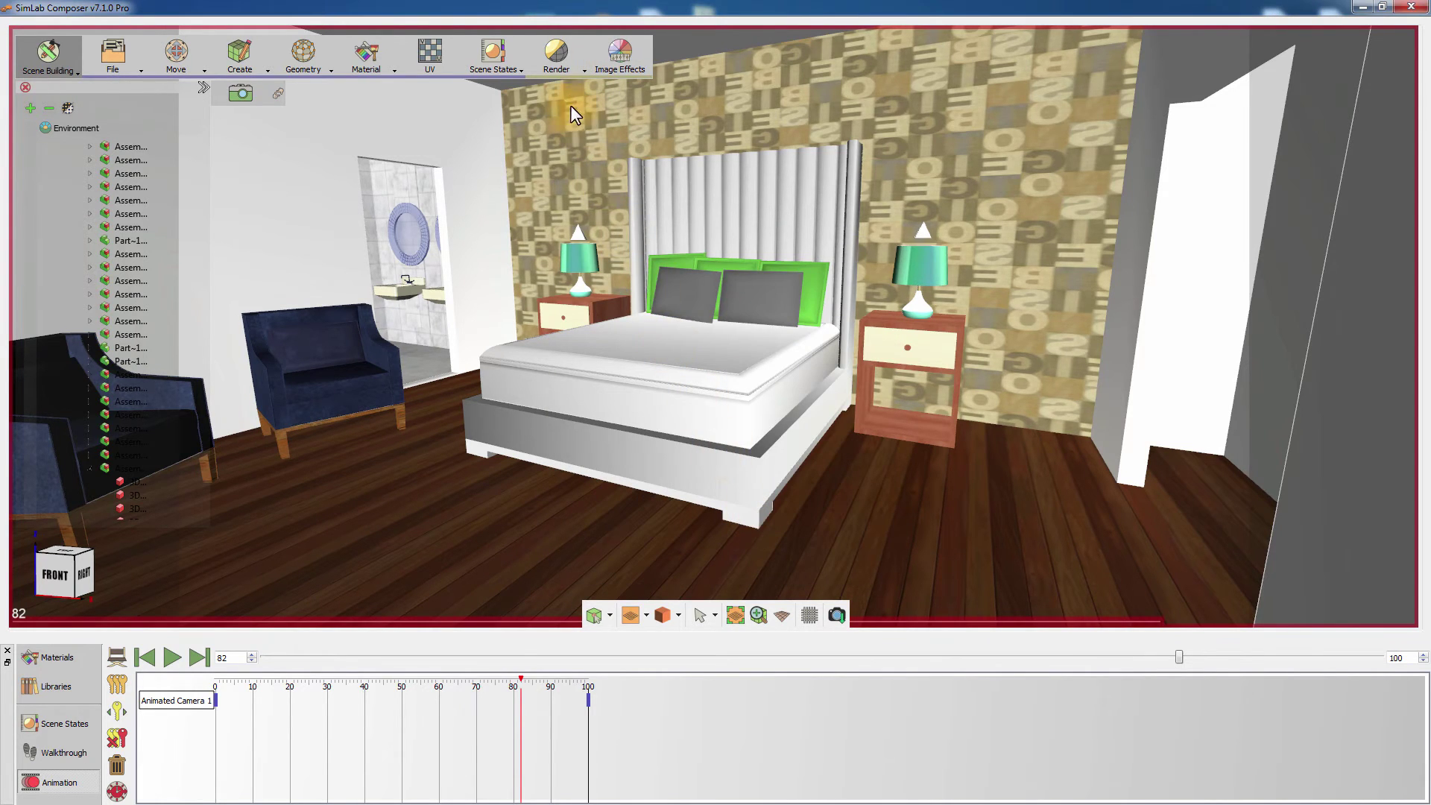
{"action": "left_click", "coordinate": [563, 64]}
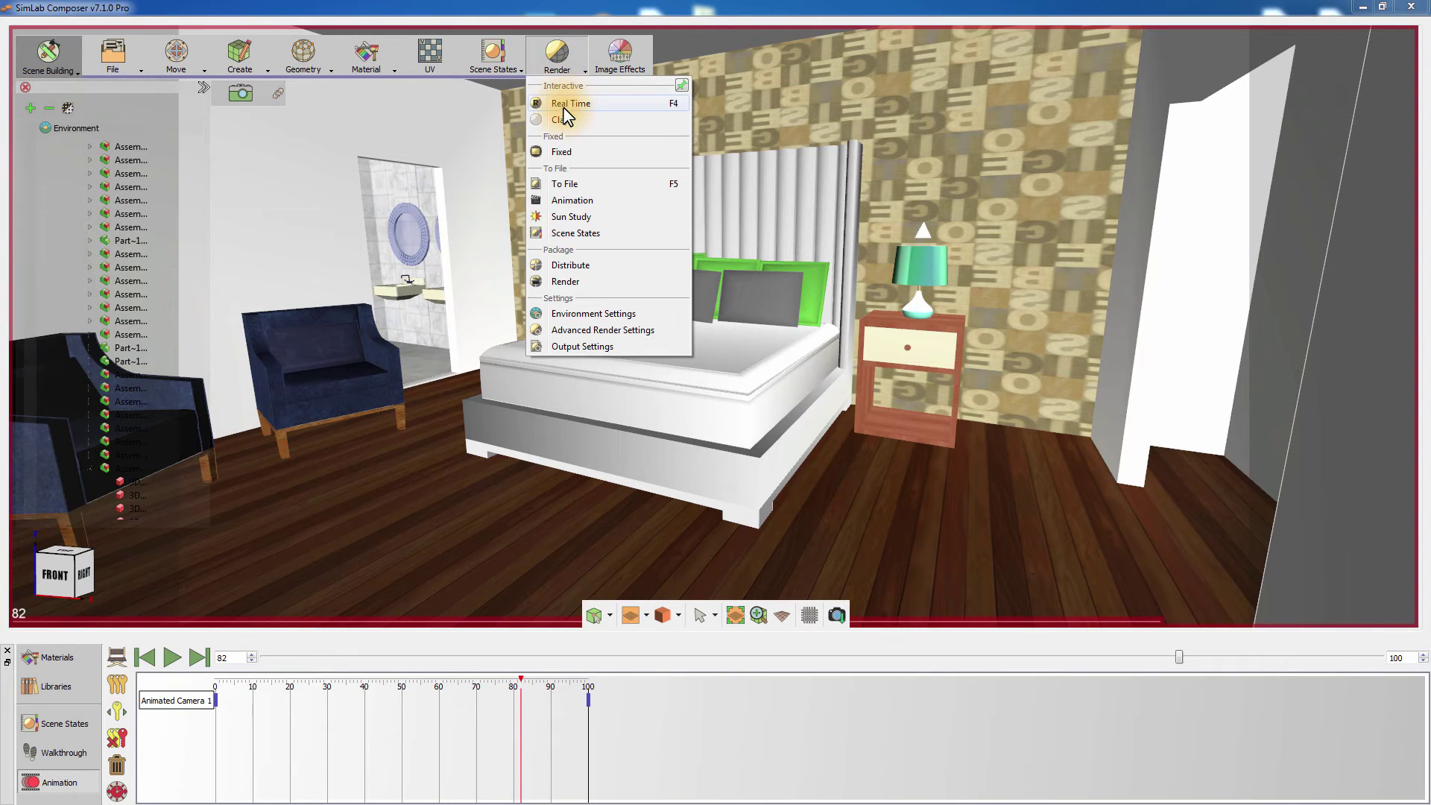
Step: Load the SimLabRenderAnimation_From0To25.srd package for rendering
{"action": "left_click", "coordinate": [581, 282]}
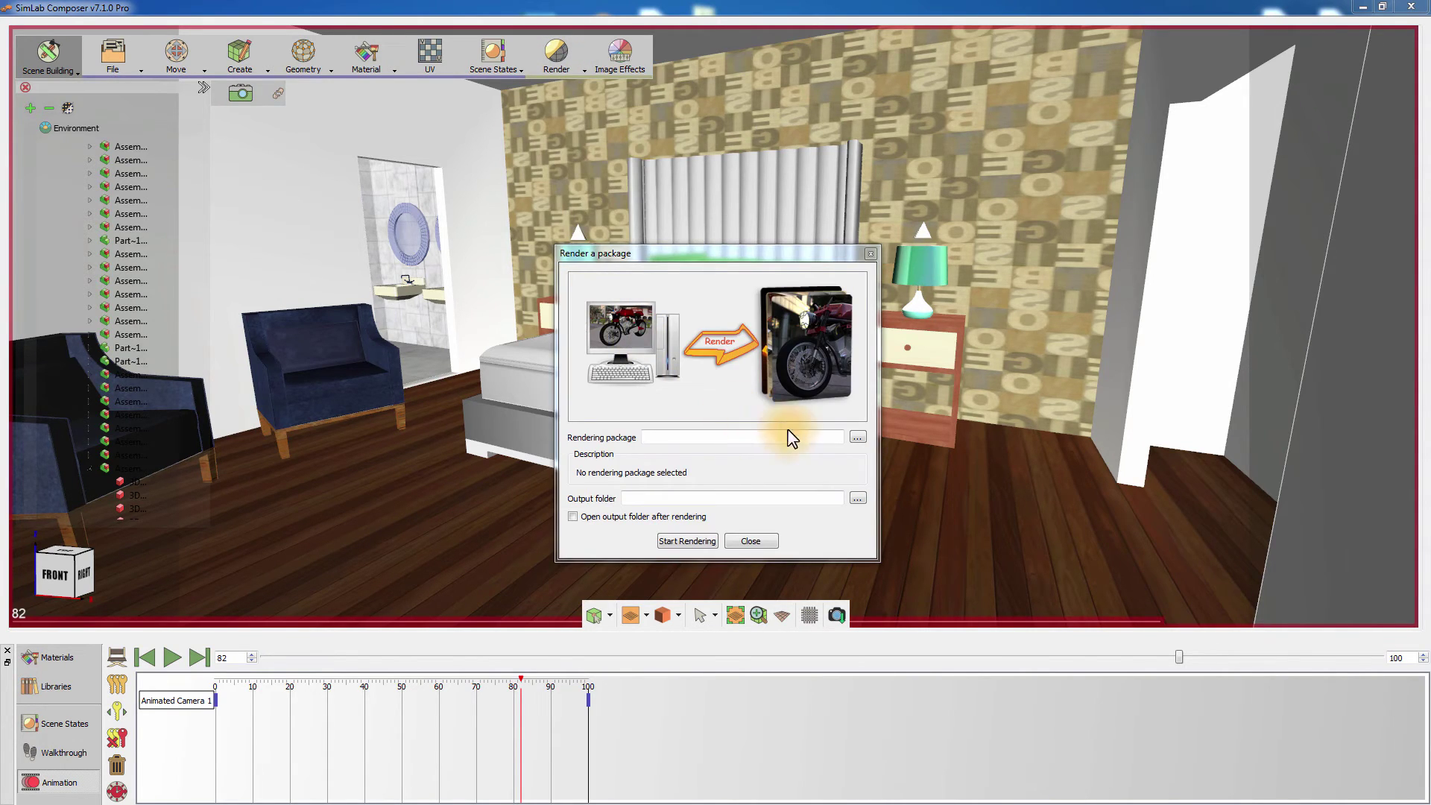
{"action": "left_click", "coordinate": [857, 437]}
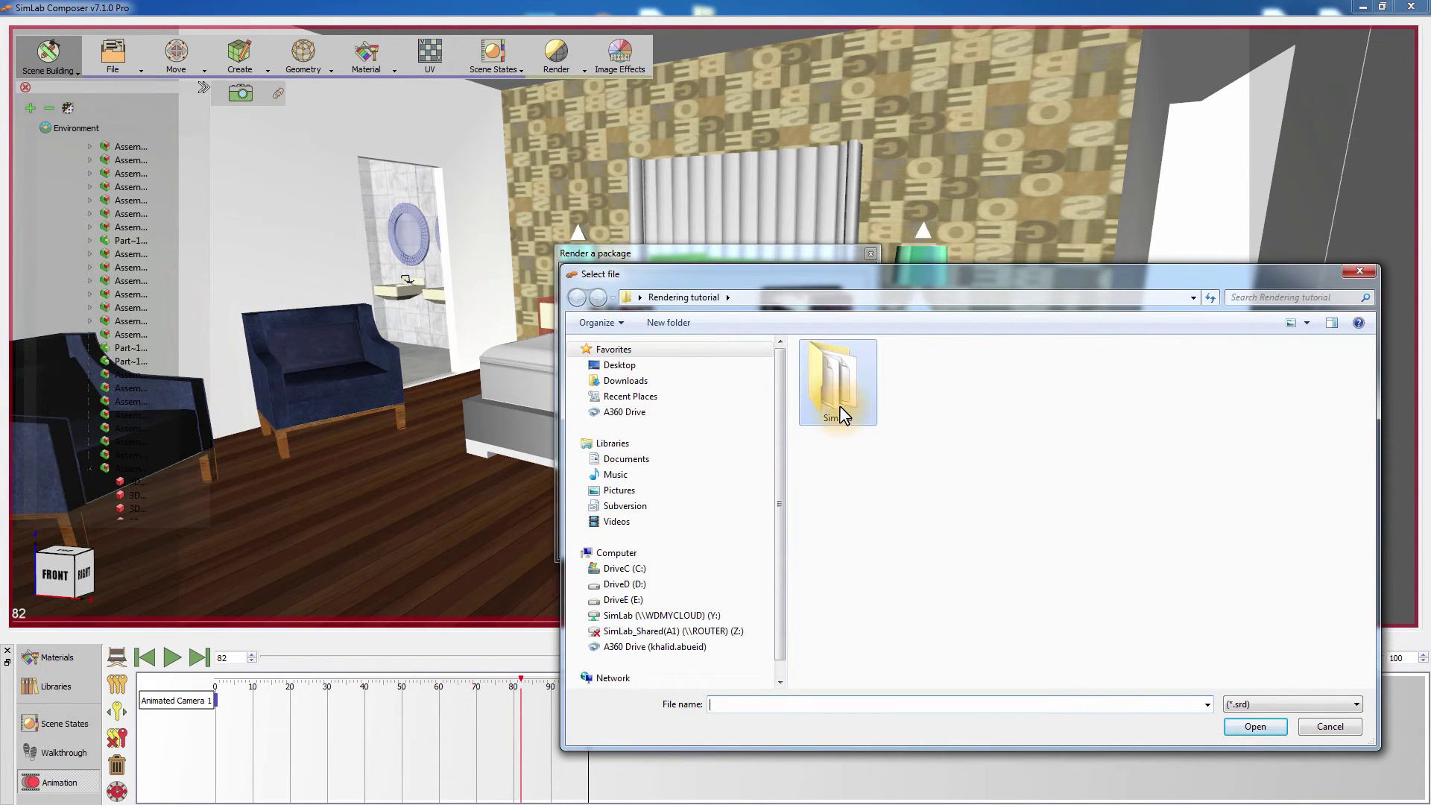
{"action": "double_click", "coordinate": [839, 406]}
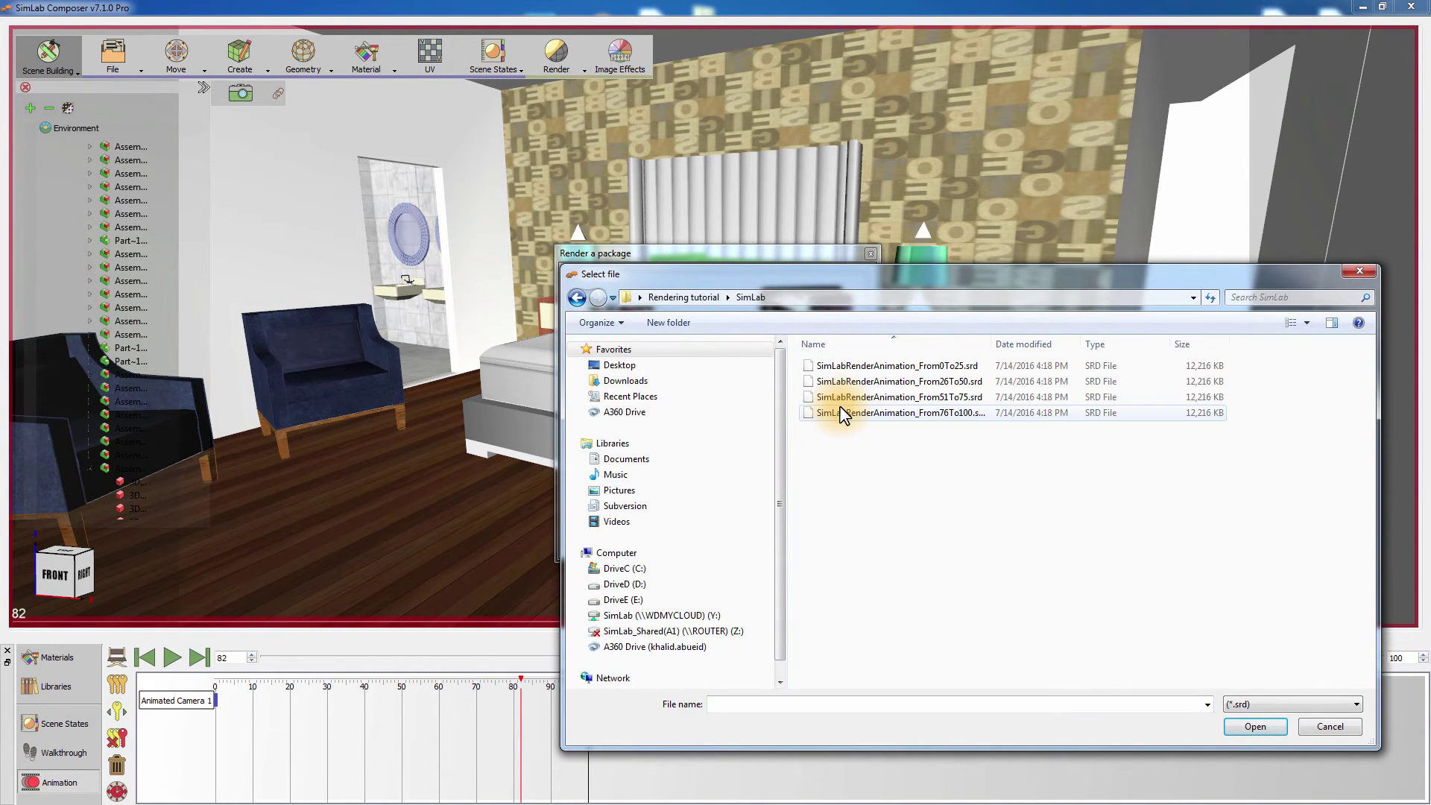
{"action": "left_click", "coordinate": [911, 366]}
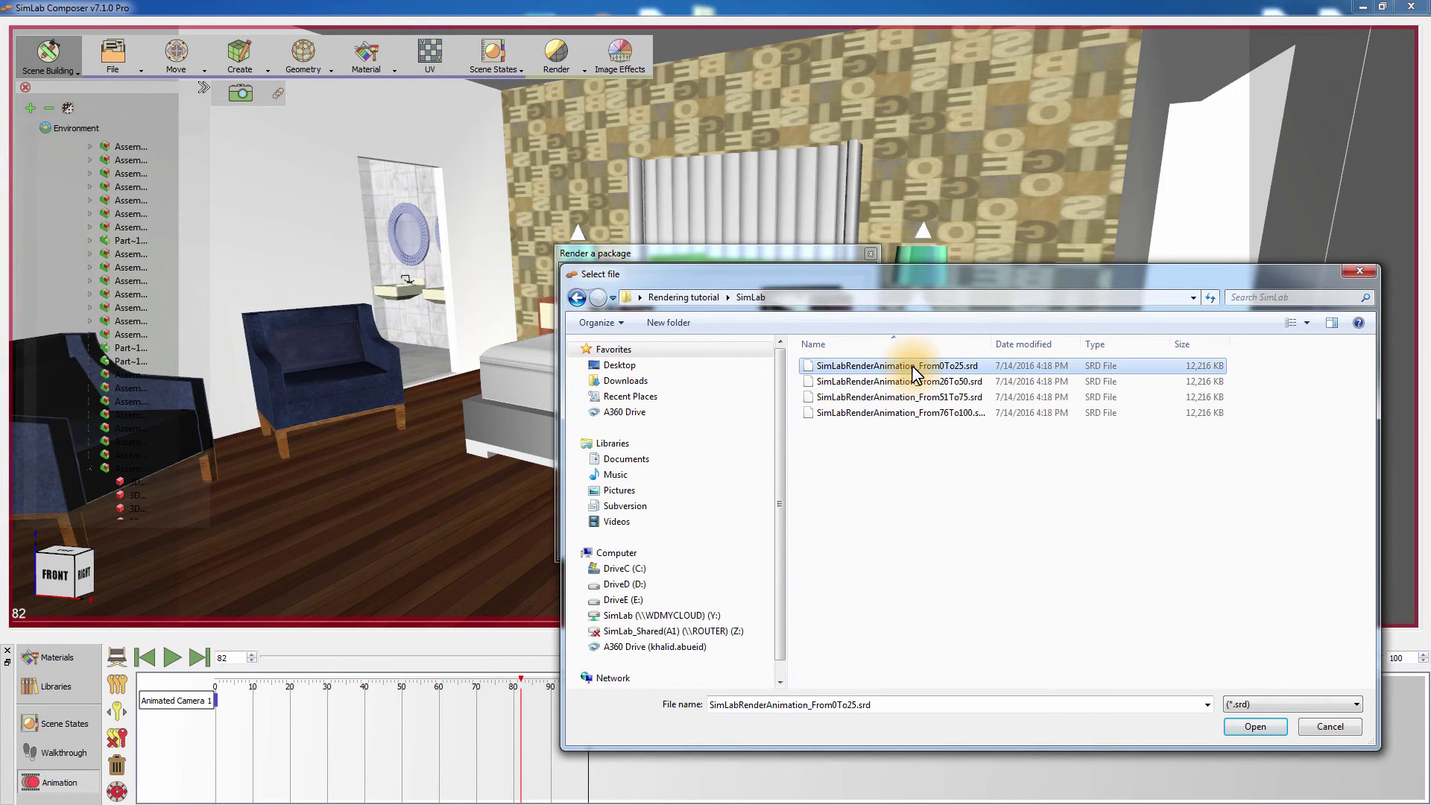
{"action": "double_click", "coordinate": [910, 365]}
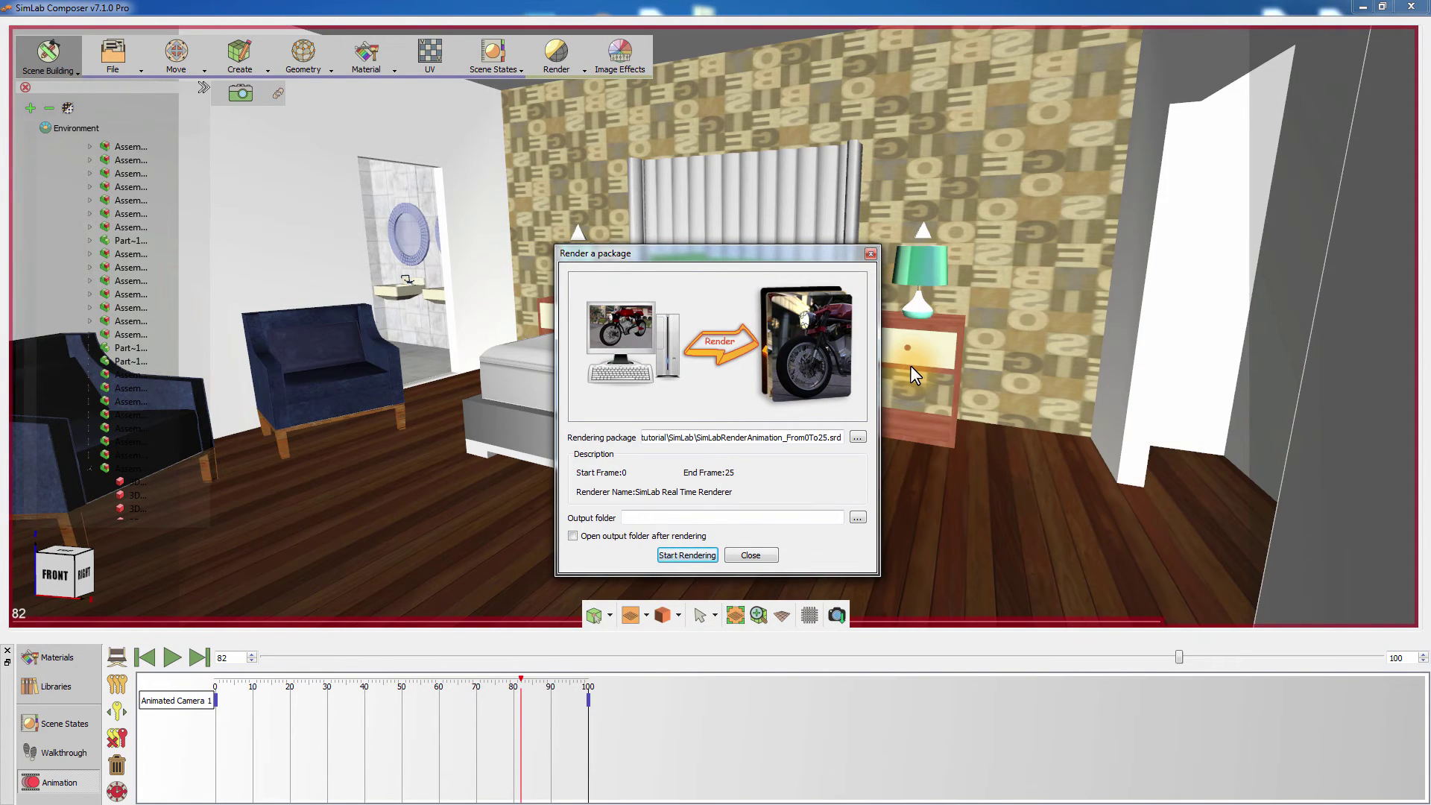
Step: Render it as PNG frames into the Rendering tutorial folder without saving the model
{"action": "left_click", "coordinate": [857, 515]}
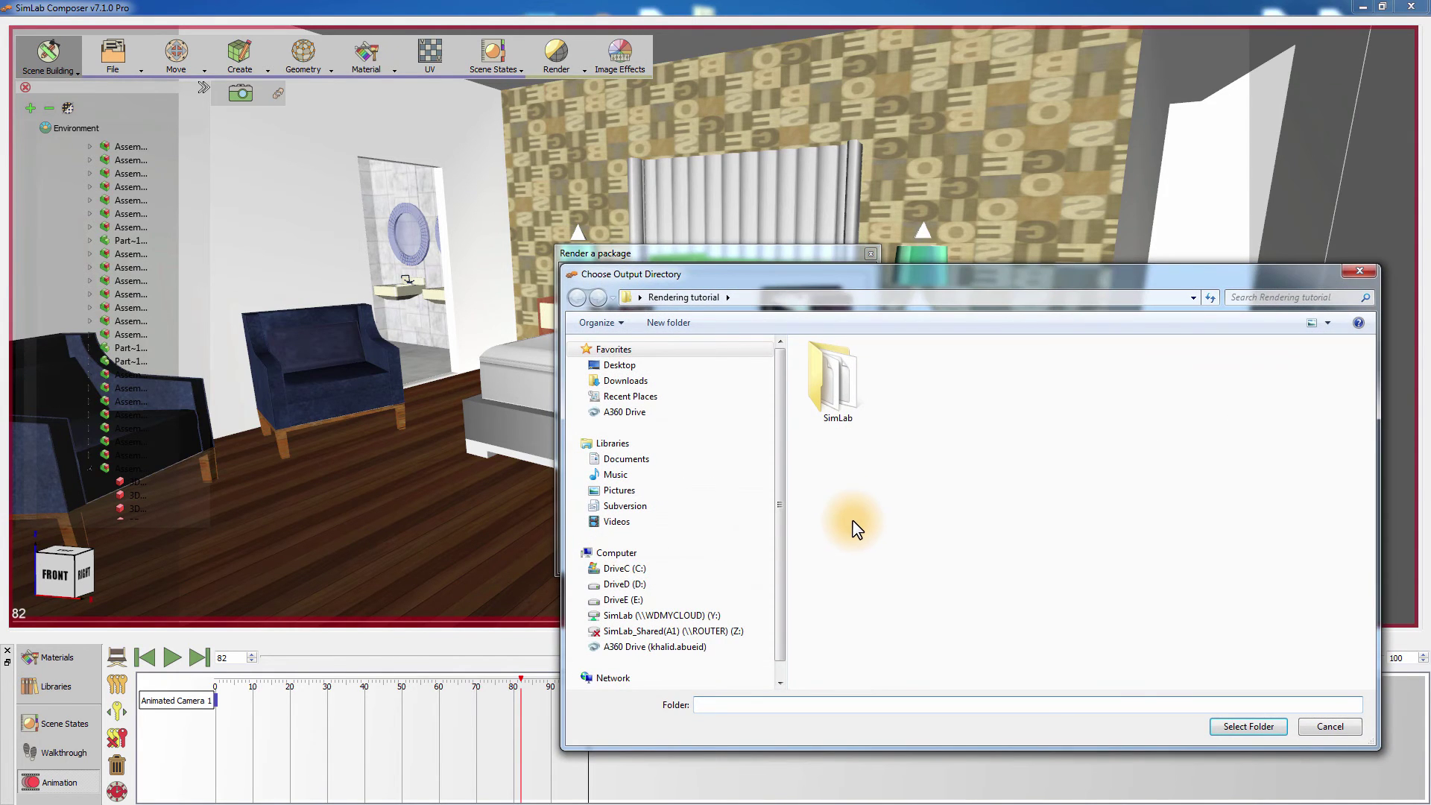
{"action": "left_click", "coordinate": [1239, 726]}
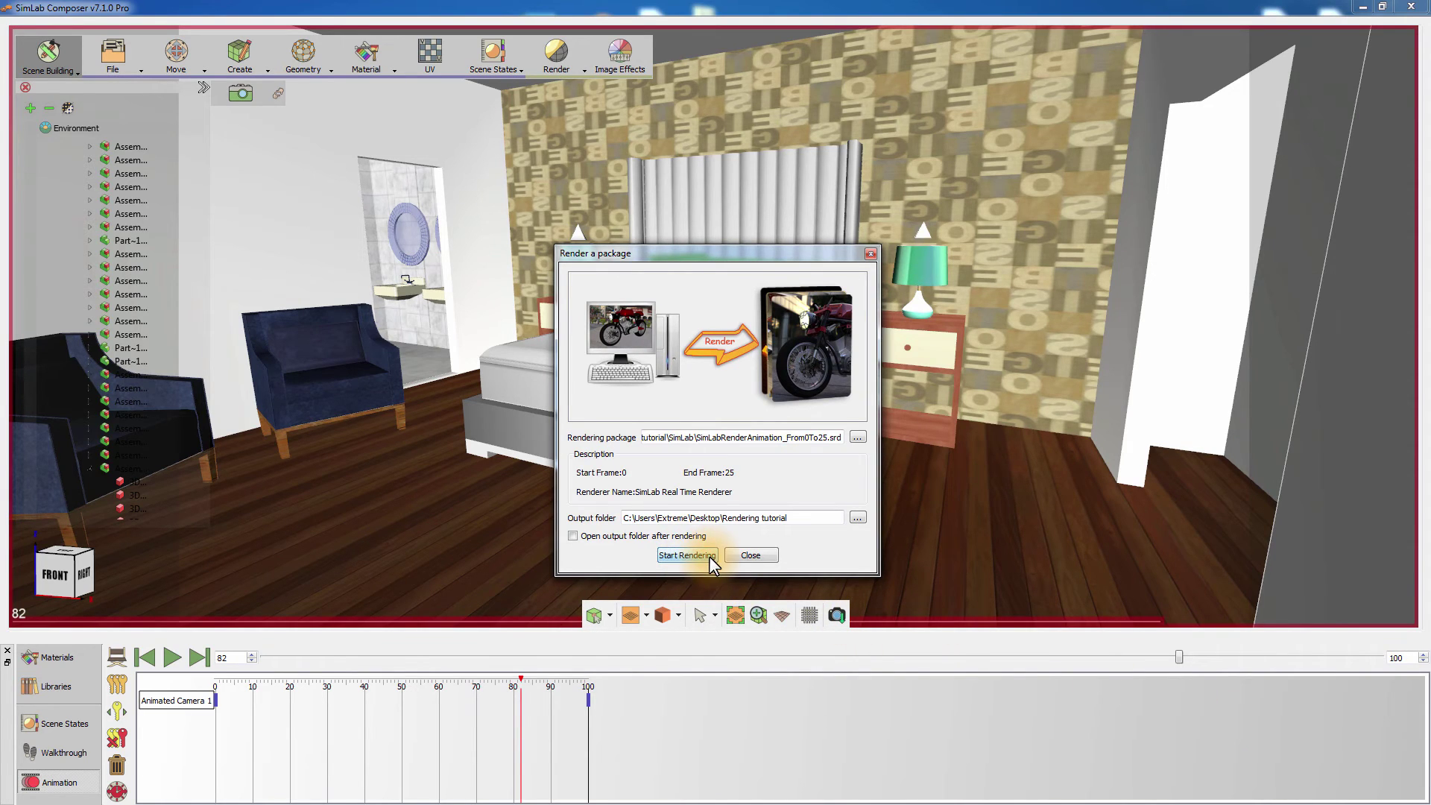
{"action": "left_click", "coordinate": [709, 556]}
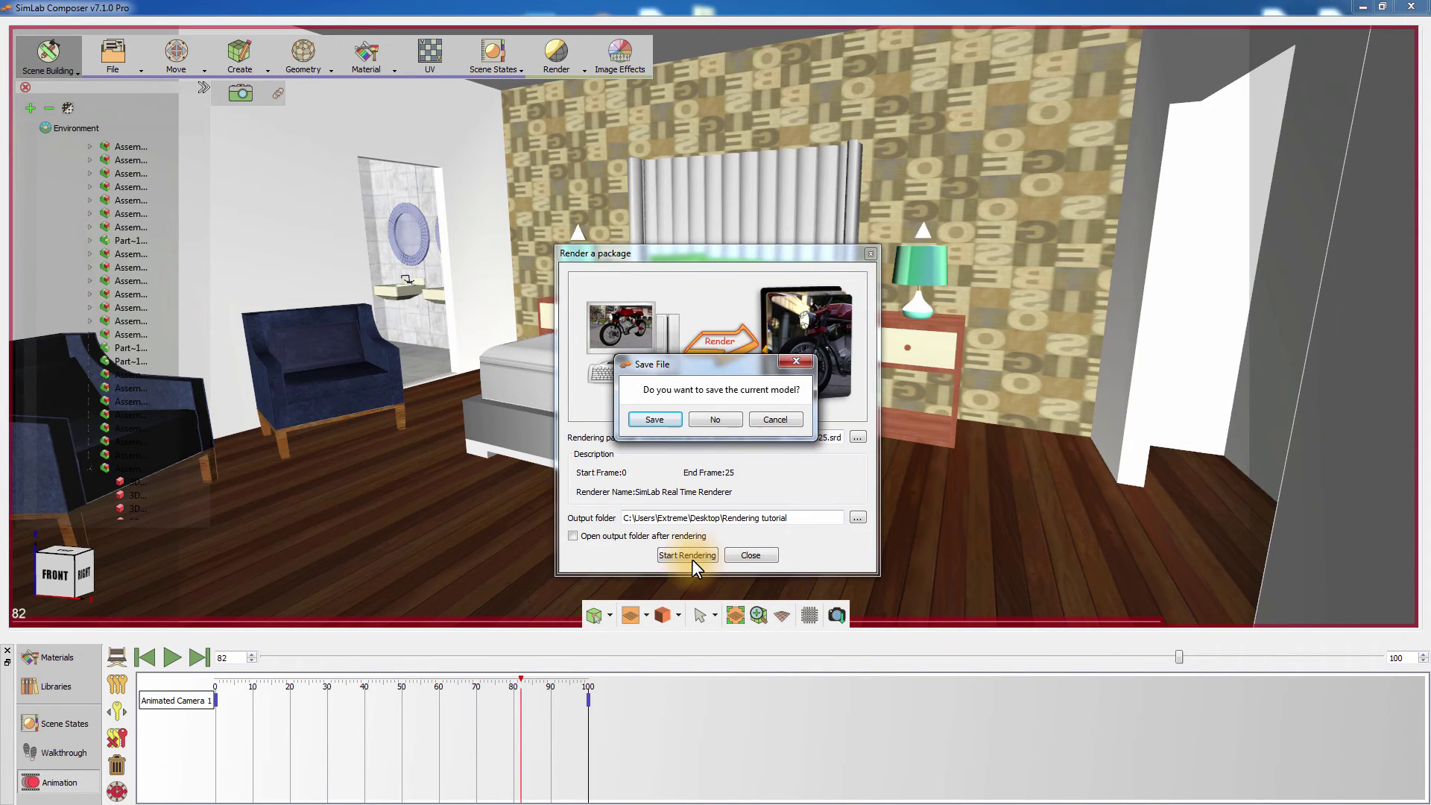
{"action": "left_click", "coordinate": [712, 419]}
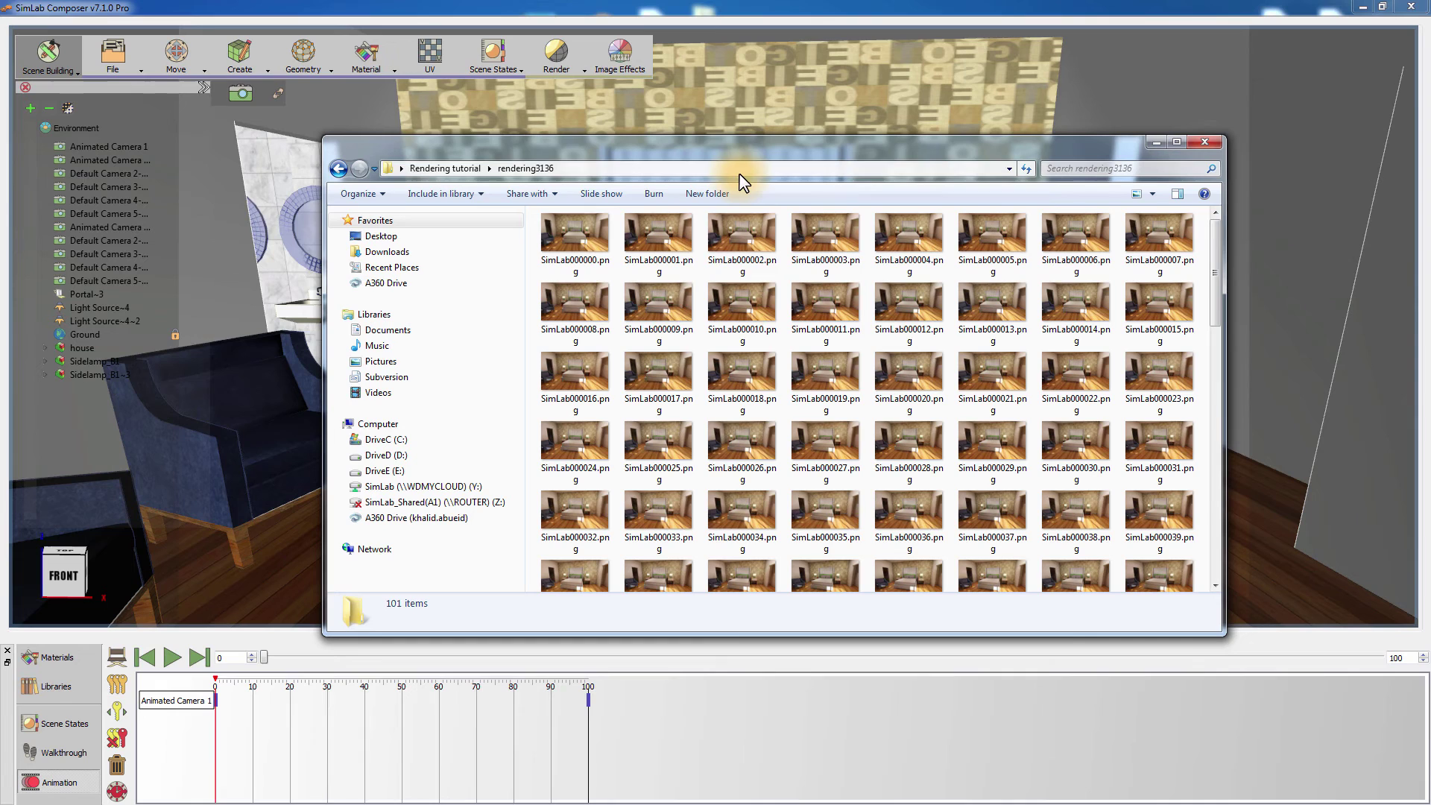
Step: Return to the bedroom scene, switch to the Animation workspace and show the Video options
{"action": "left_click", "coordinate": [647, 12]}
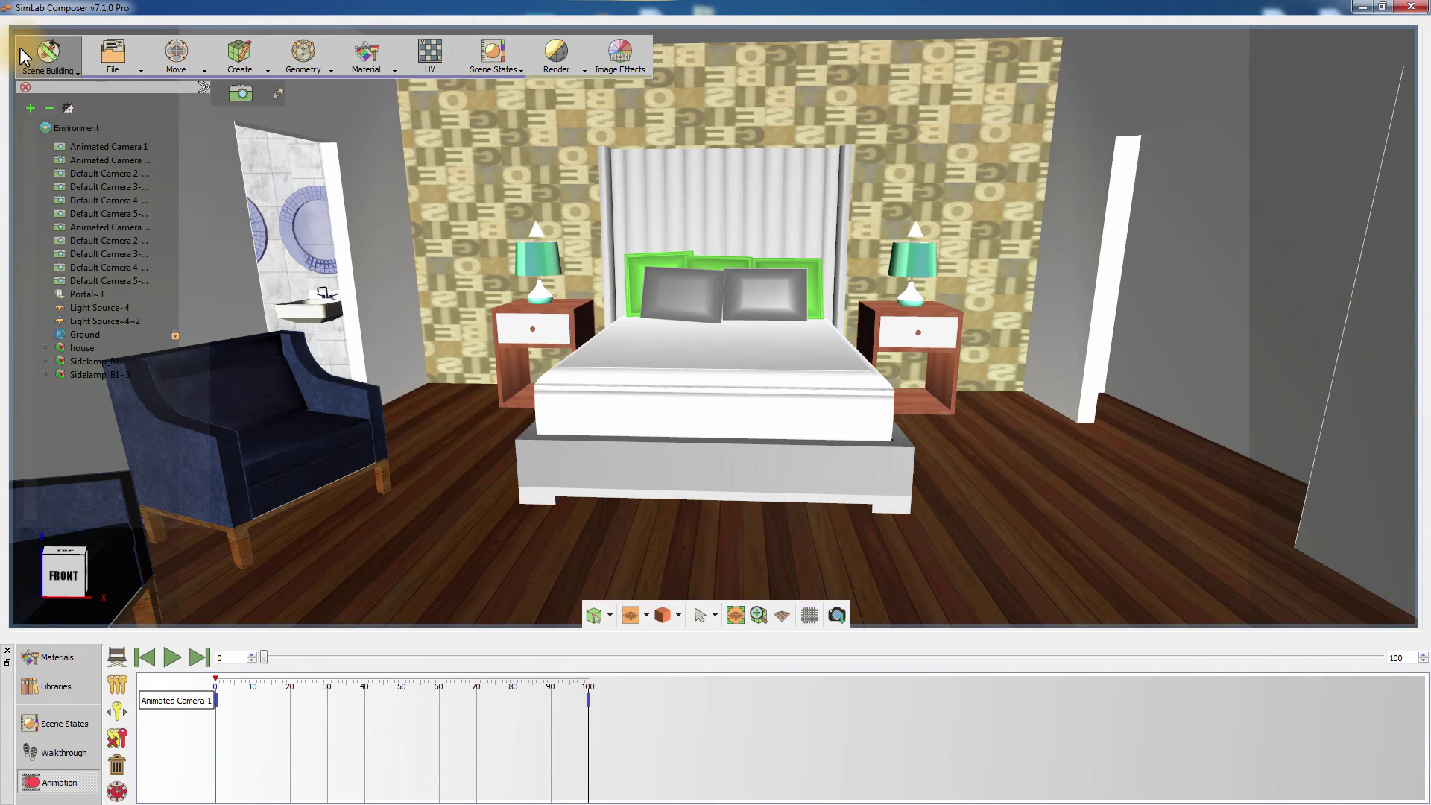
{"action": "left_click", "coordinate": [41, 57]}
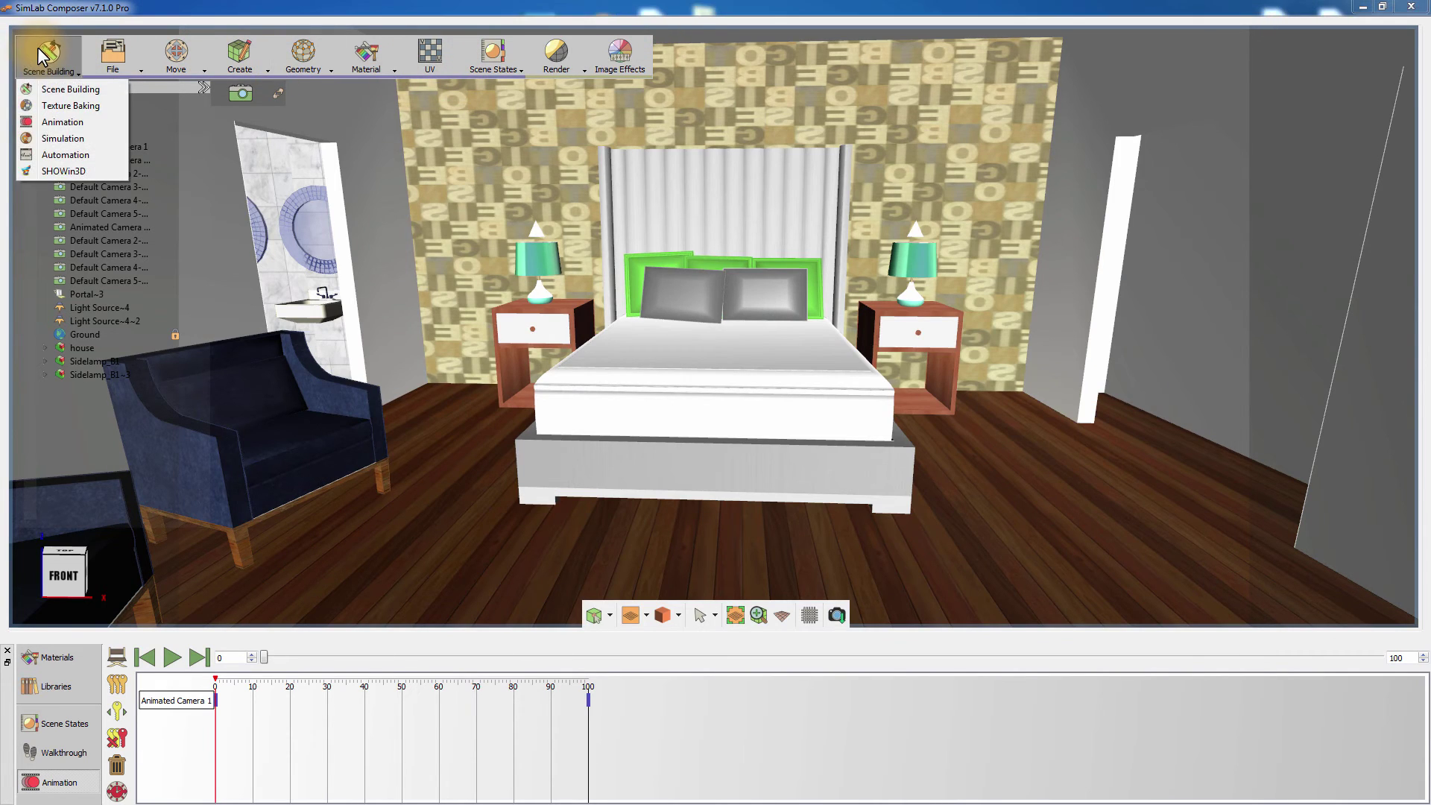
{"action": "left_click", "coordinate": [61, 125]}
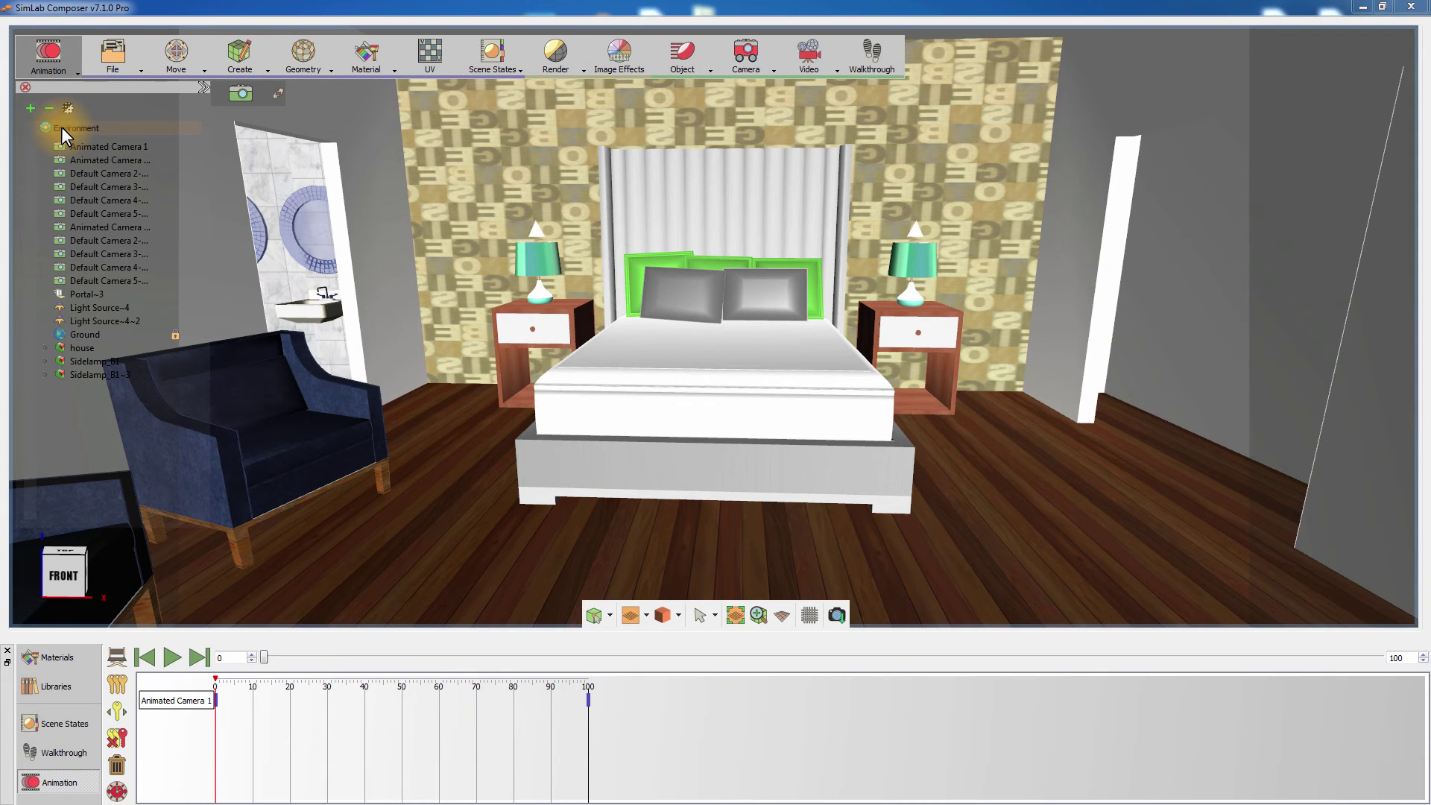
{"action": "left_click", "coordinate": [807, 70]}
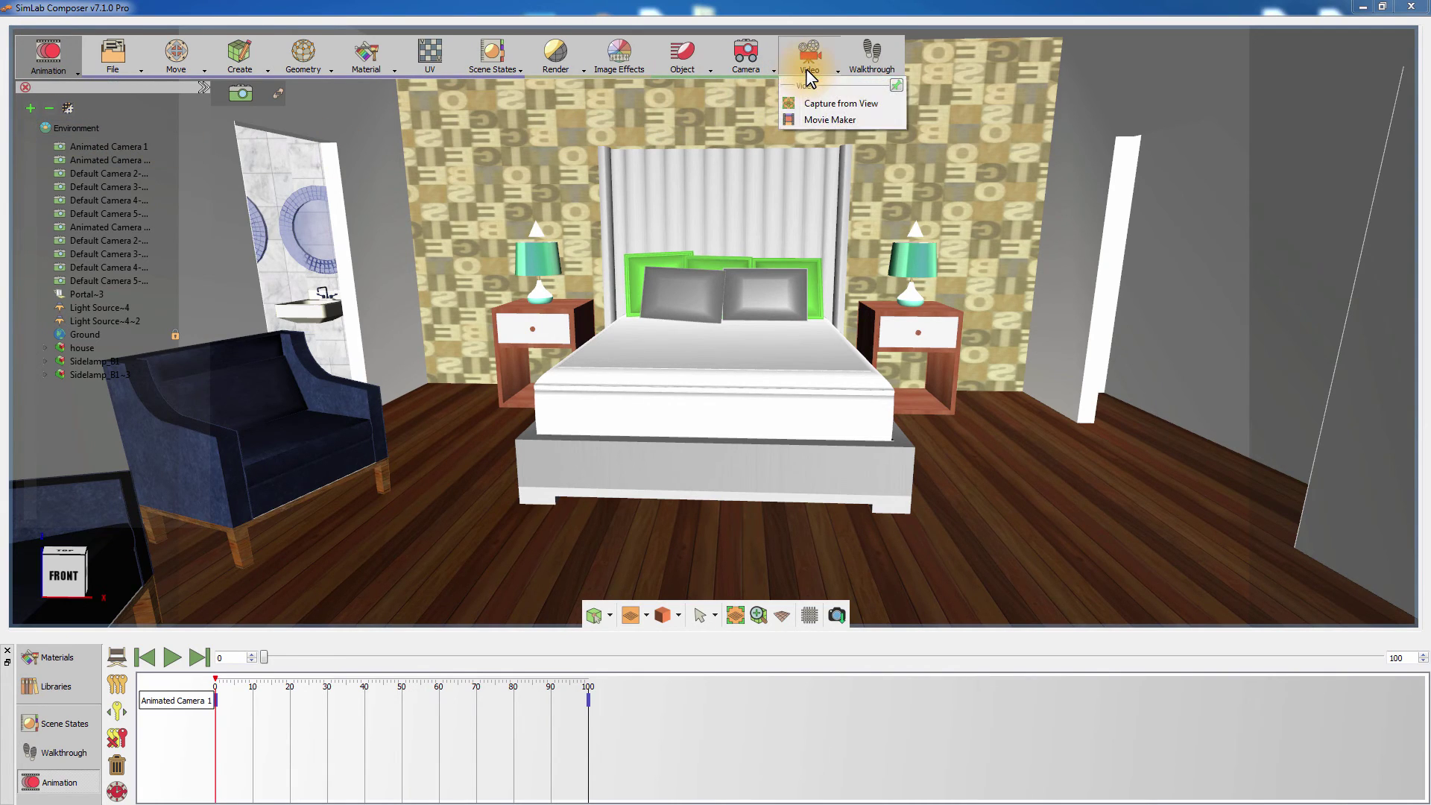
Step: In Movie Maker, use rendering3136 as both the frame source and video output folder
{"action": "left_click", "coordinate": [808, 119]}
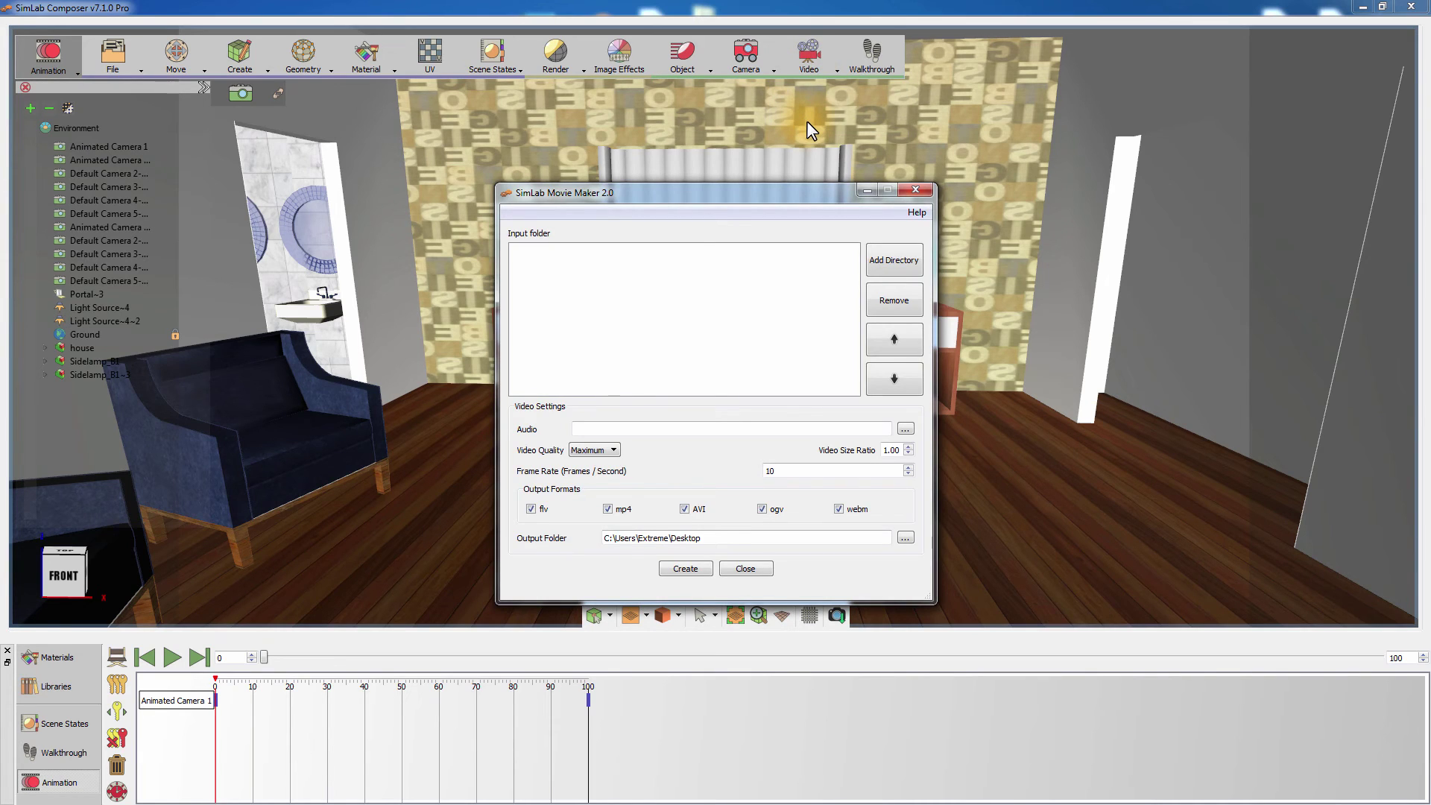
{"action": "left_click", "coordinate": [887, 262]}
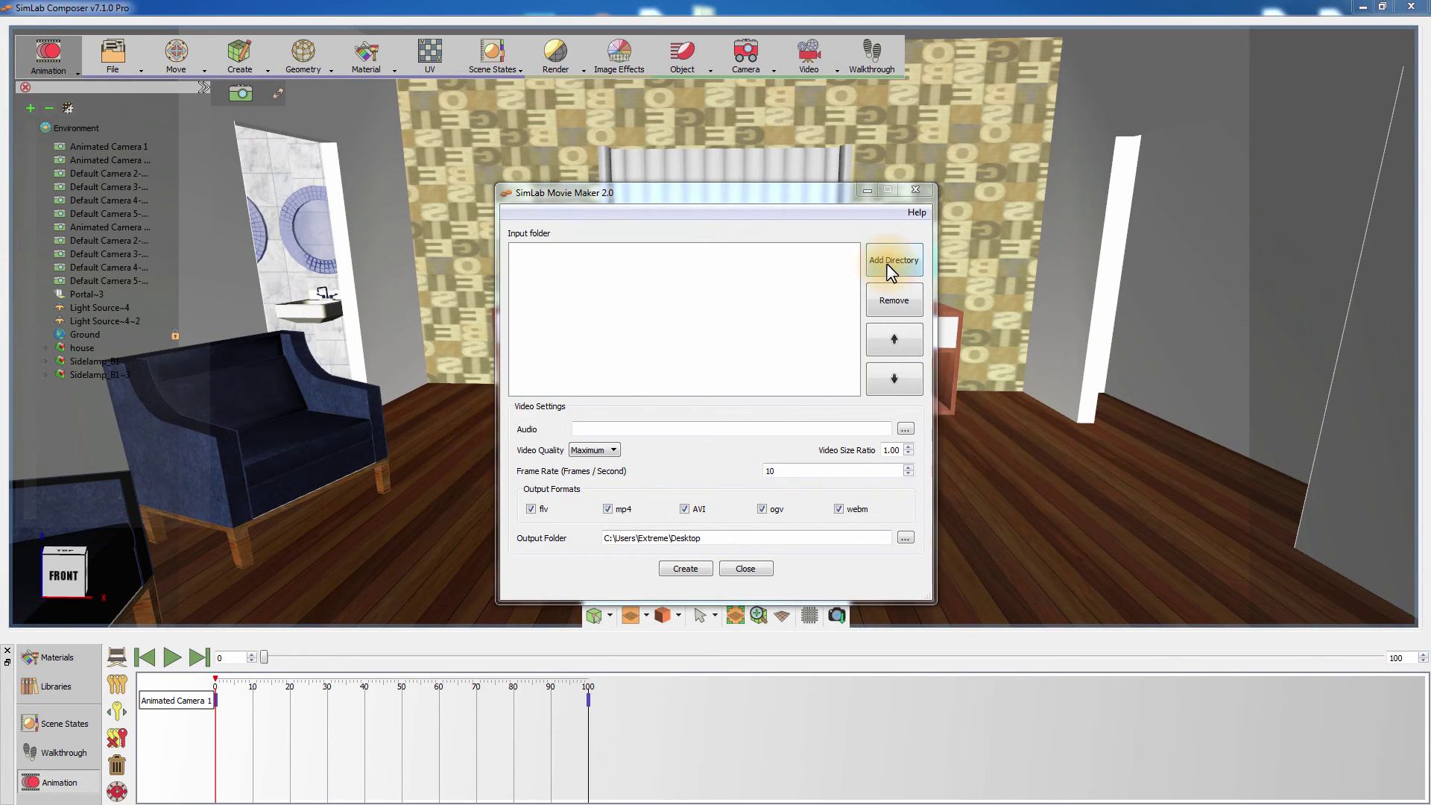
{"action": "left_click", "coordinate": [1074, 579]}
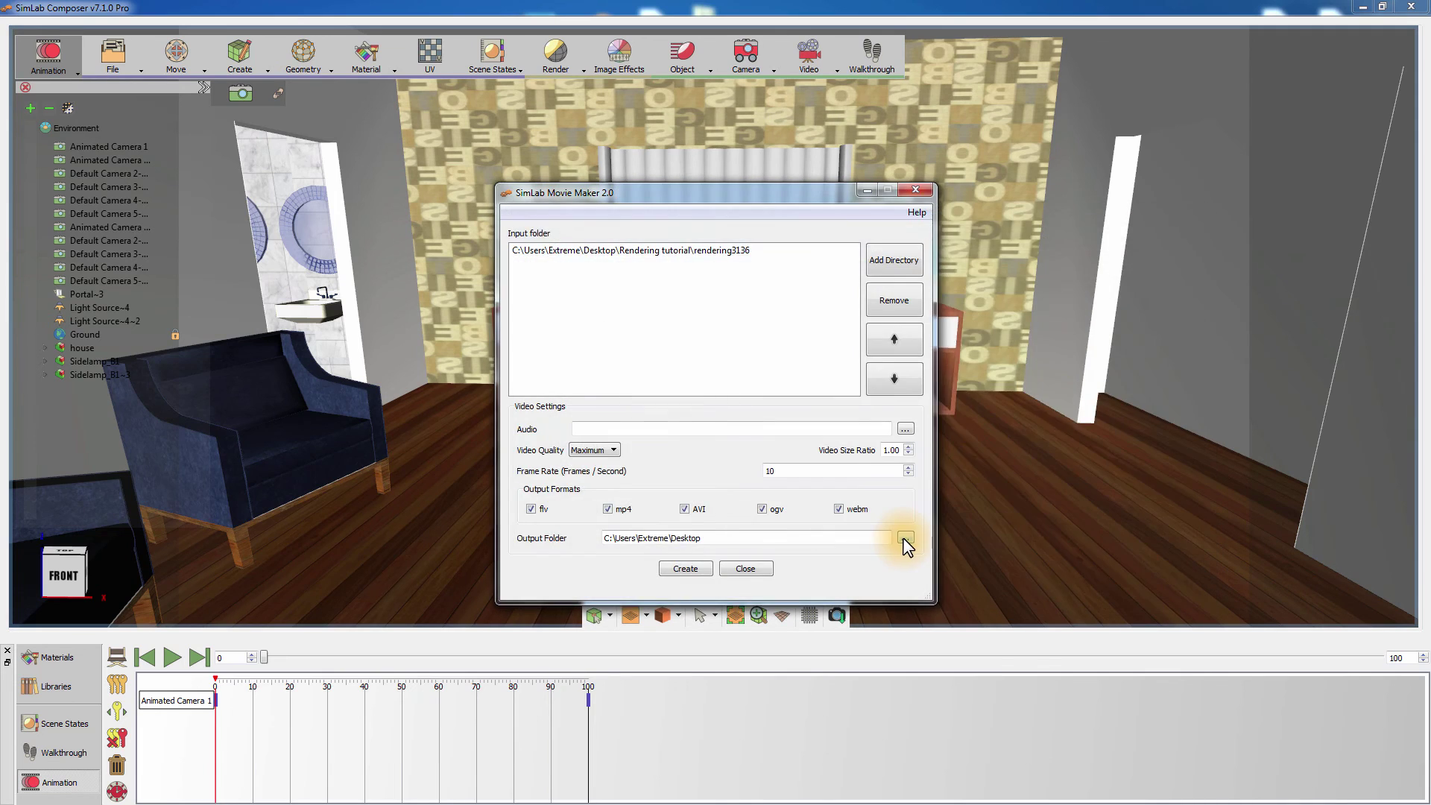
{"action": "left_click", "coordinate": [901, 541]}
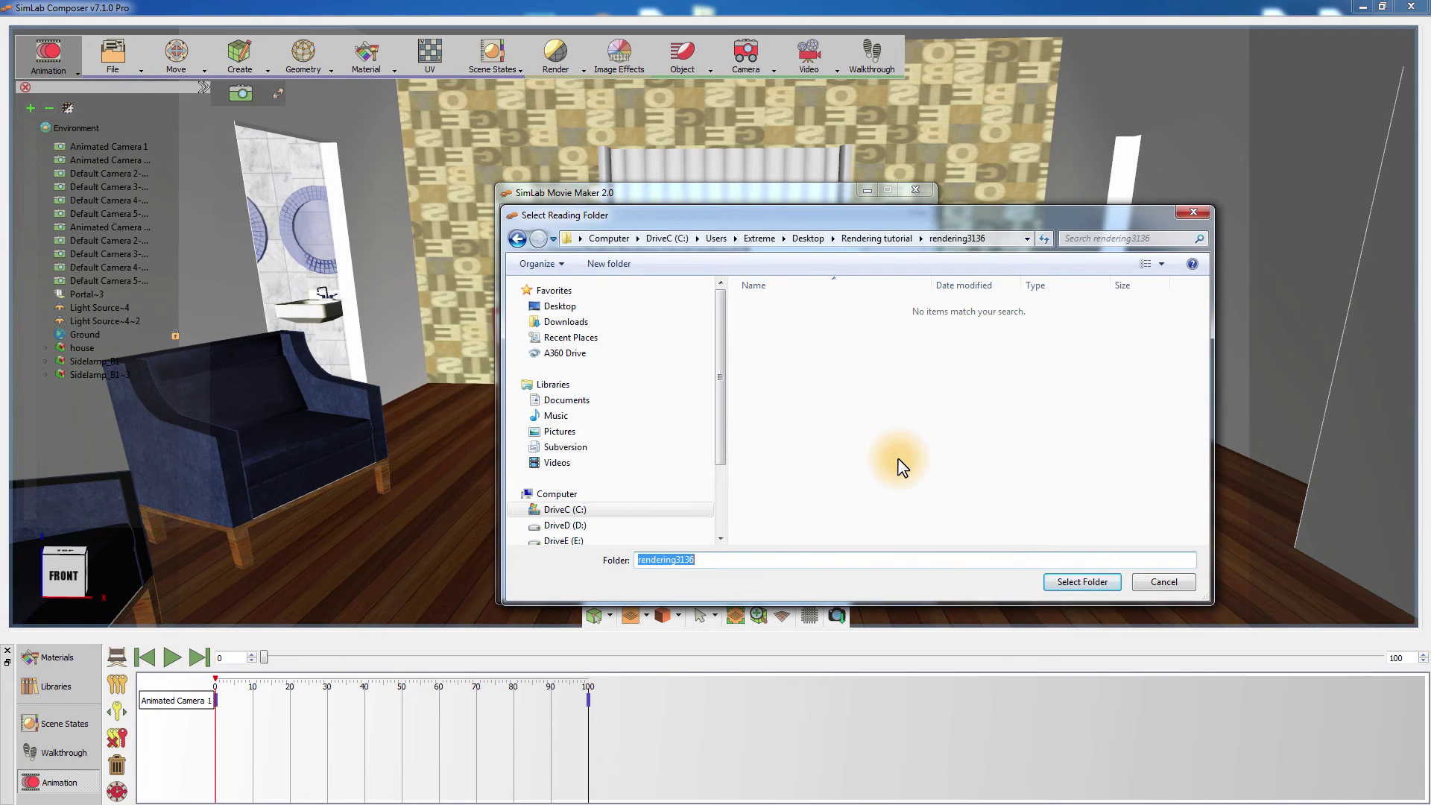
{"action": "left_click", "coordinate": [1073, 579]}
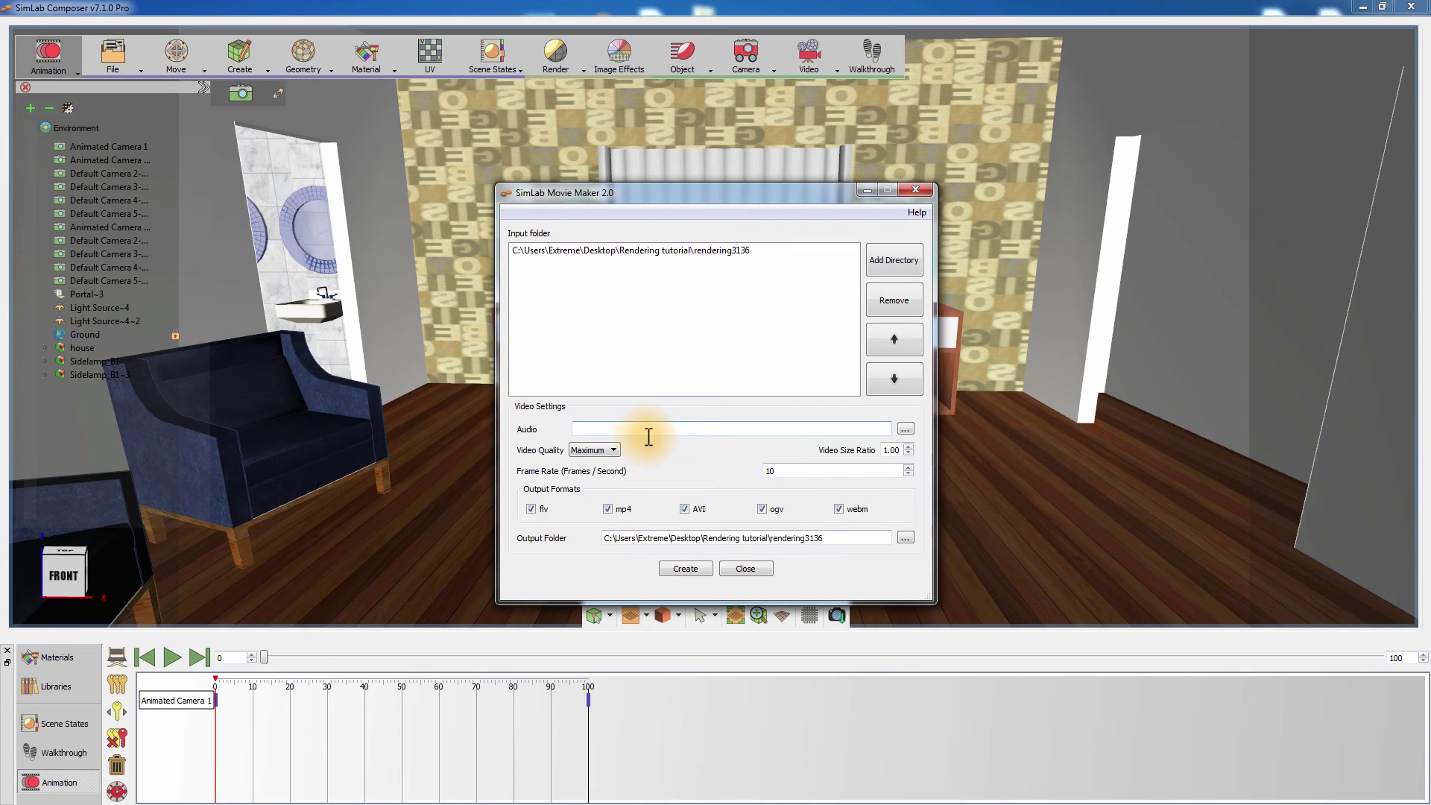
Step: Set the frame rate to 25 and keep AVI as the only output format
{"action": "left_click", "coordinate": [611, 451]}
{"action": "left_click", "coordinate": [802, 469]}
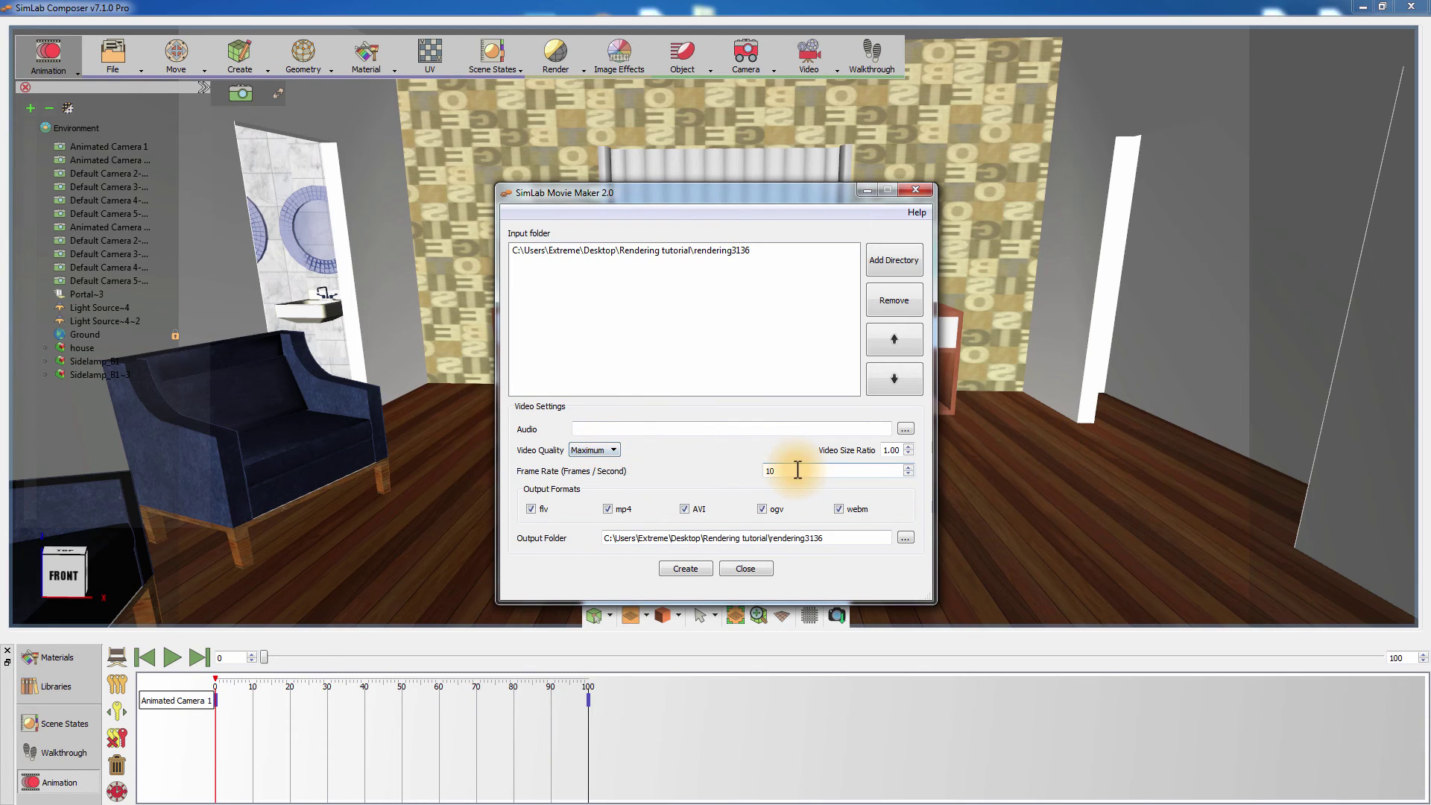
{"action": "left_click_drag", "start_coordinate": [797, 469], "coordinate": [758, 476]}
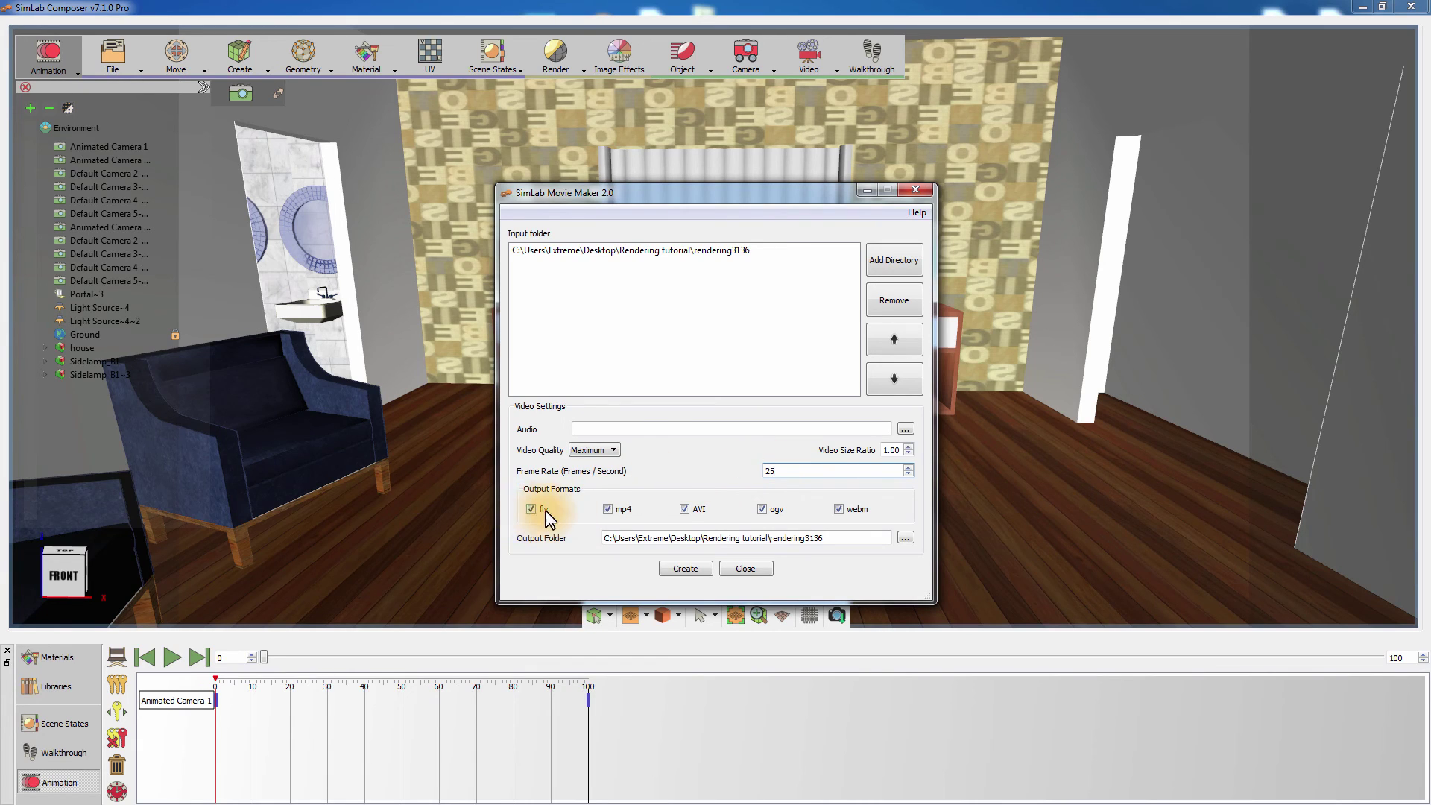
{"action": "left_click", "coordinate": [840, 509]}
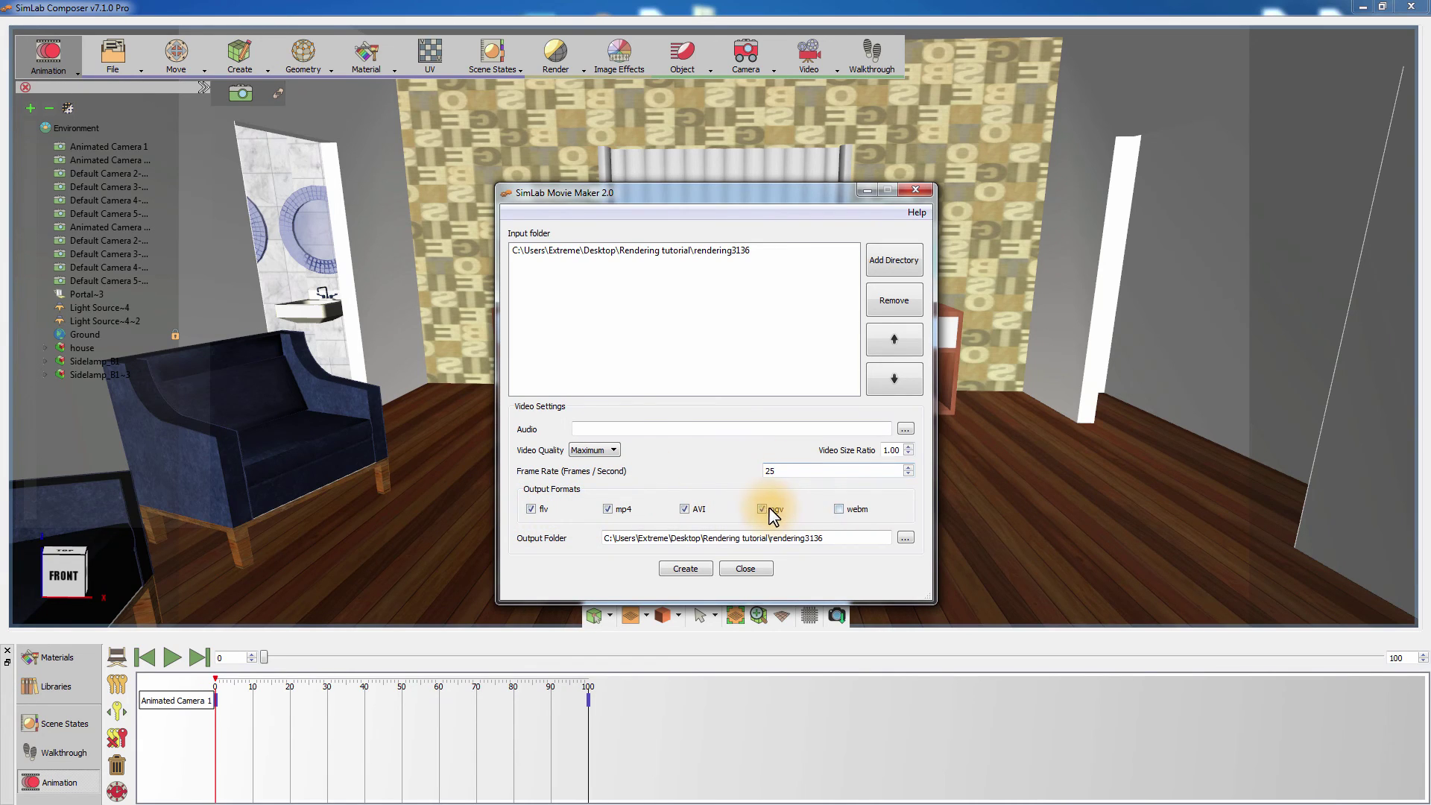
{"action": "left_click", "coordinate": [763, 509]}
{"action": "left_click", "coordinate": [608, 509]}
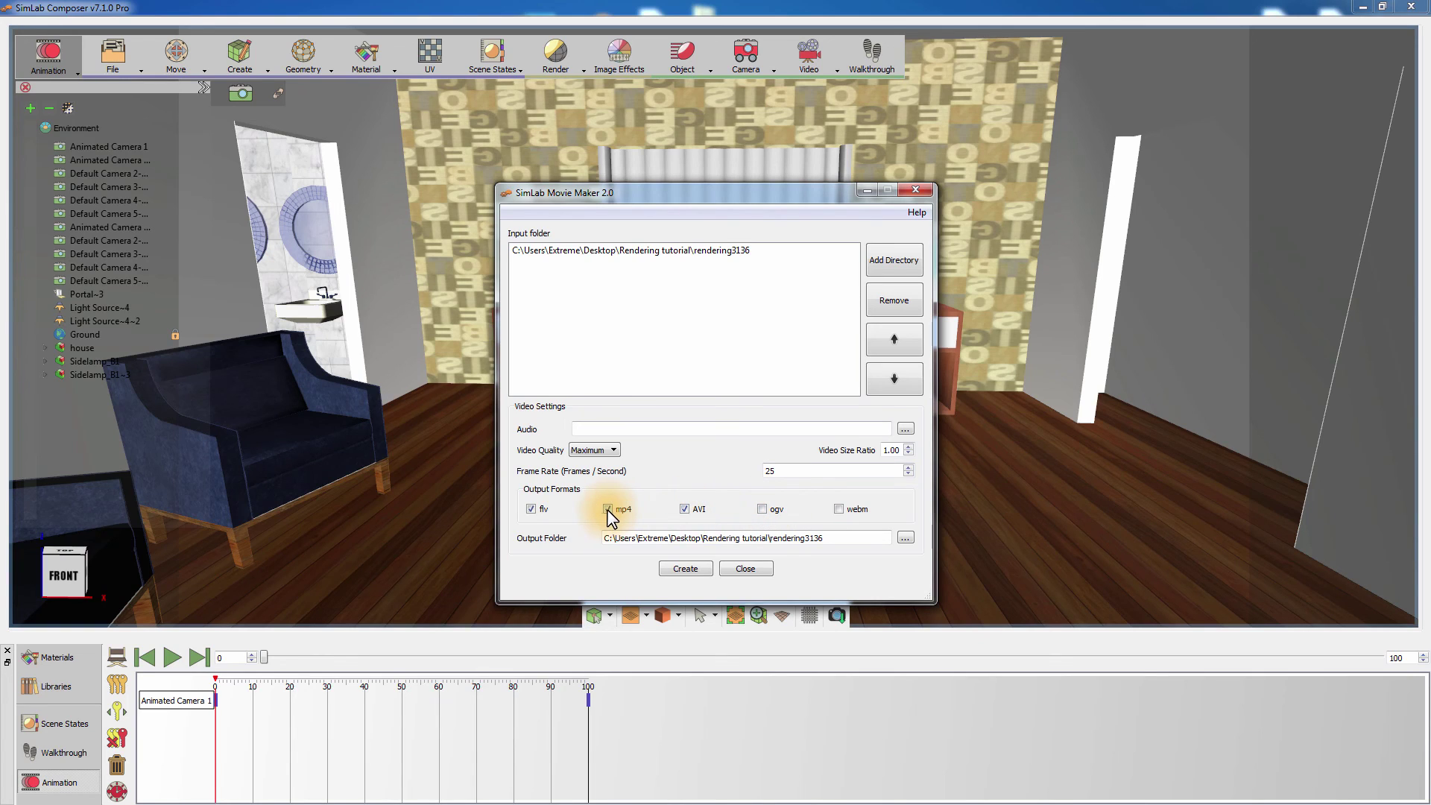
{"action": "left_click", "coordinate": [531, 509]}
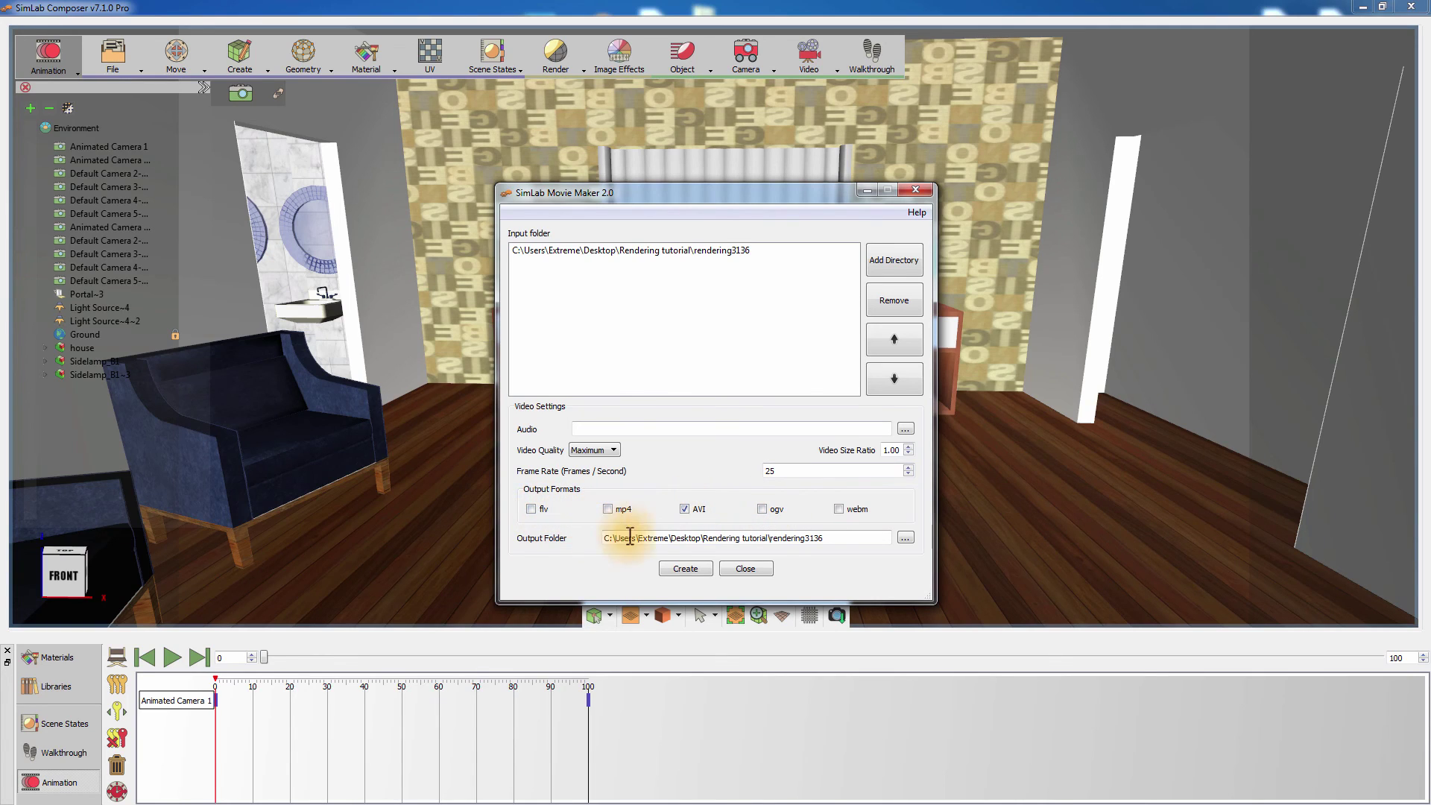
Step: Create video1.avi, dismiss the completion message, and reveal it in the output folder
{"action": "left_click", "coordinate": [681, 569]}
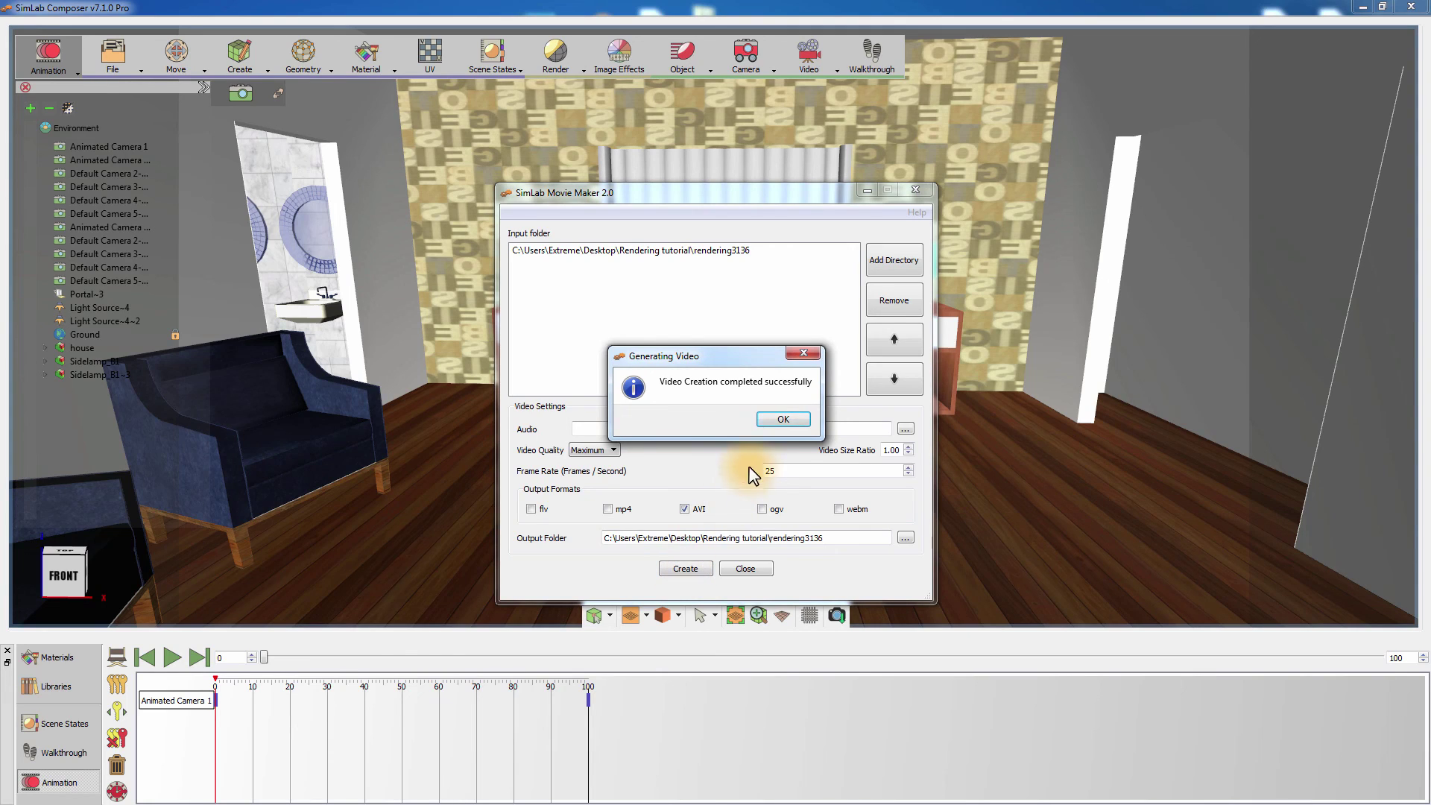
{"action": "left_click", "coordinate": [779, 419]}
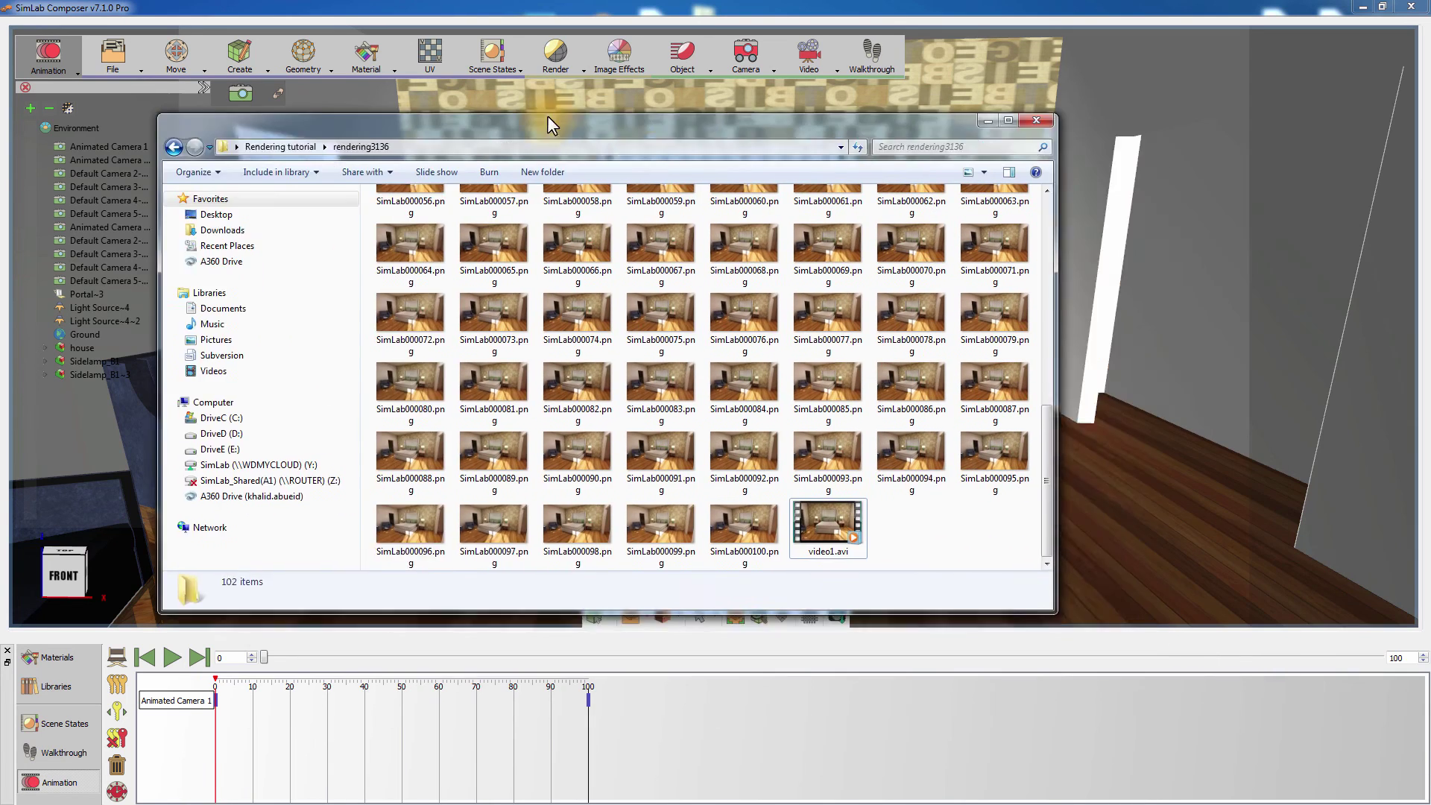
{"action": "left_click_drag", "start_coordinate": [575, 120], "coordinate": [689, 126]}
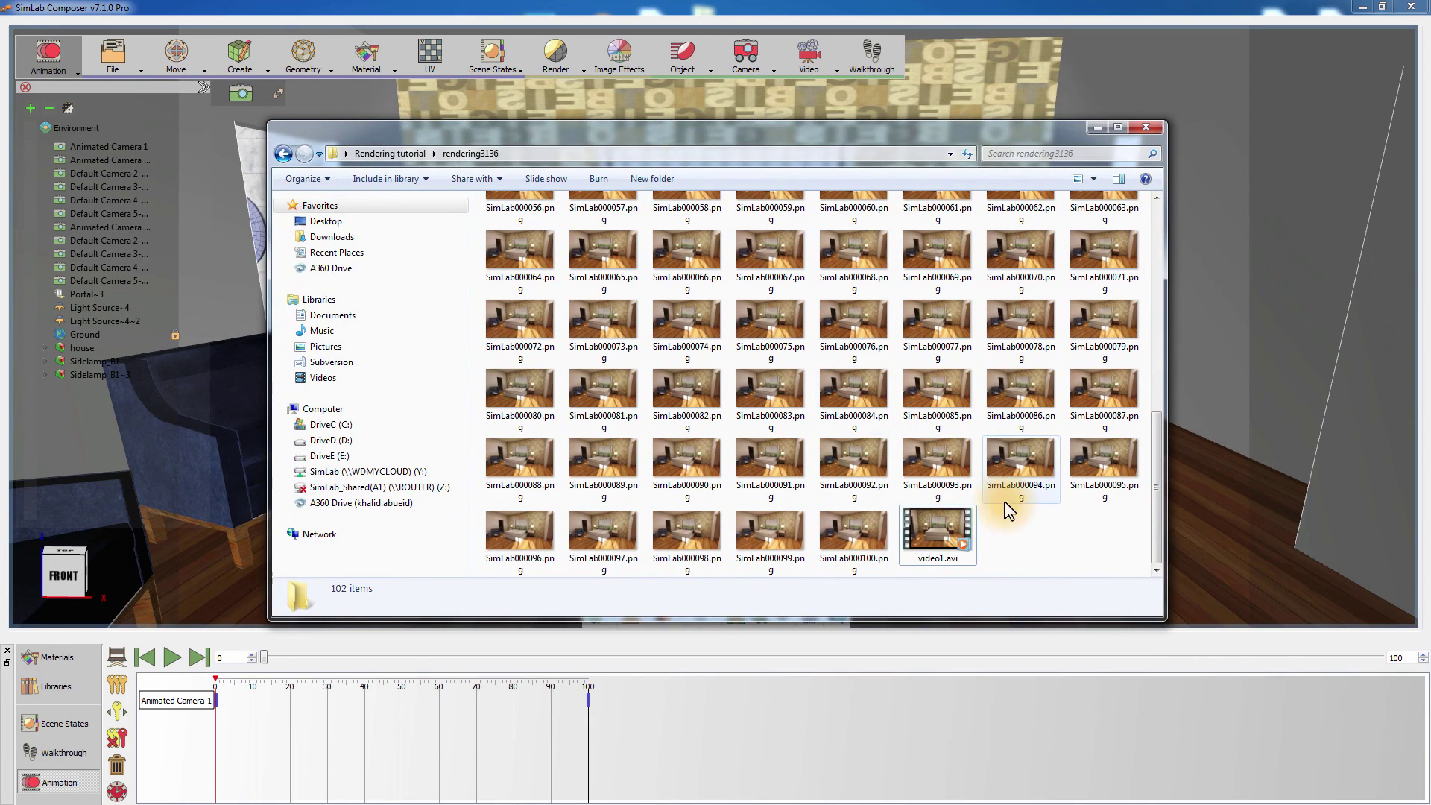
Step: Play video1.avi from the rendering3136 folder in Windows Media Player
{"action": "double_click", "coordinate": [910, 535]}
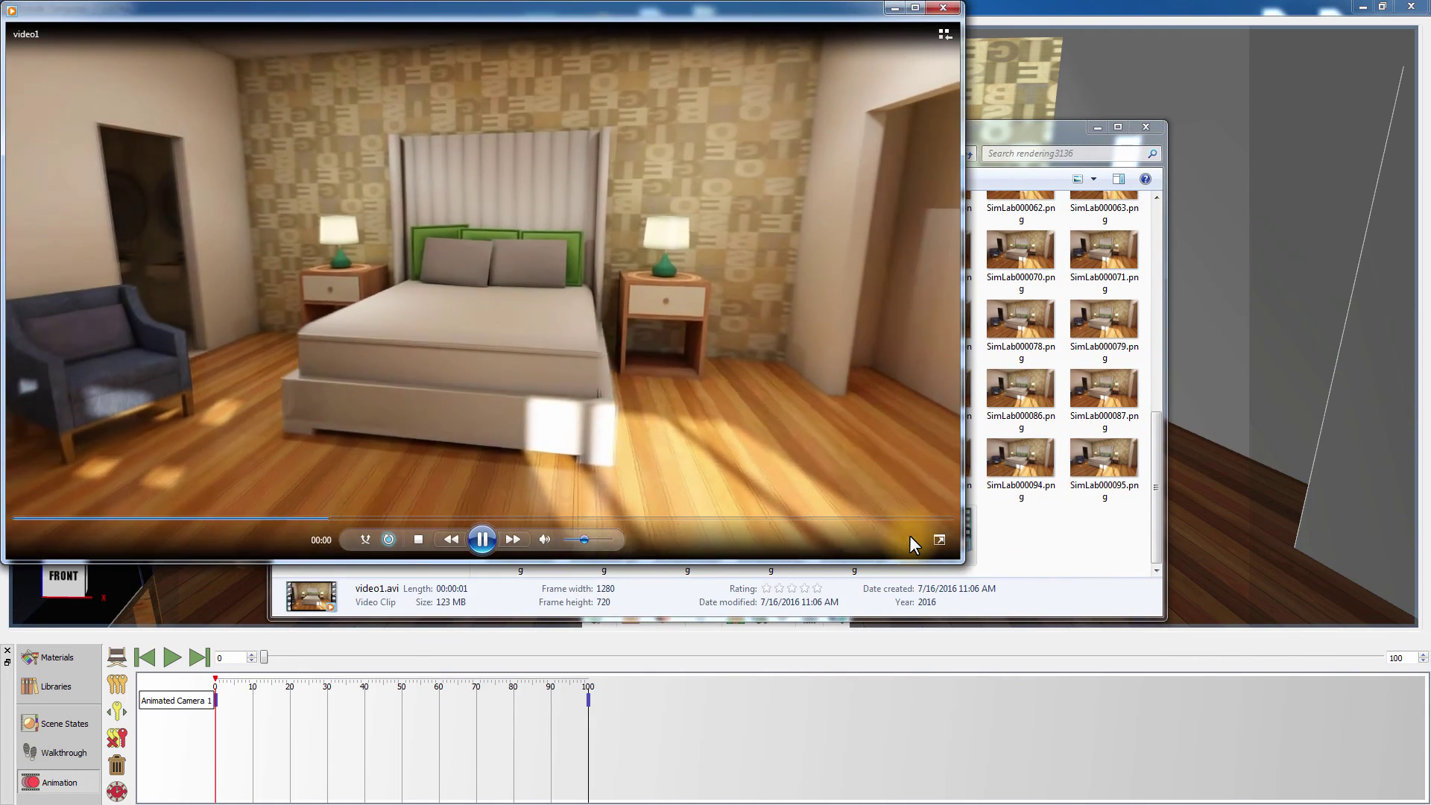